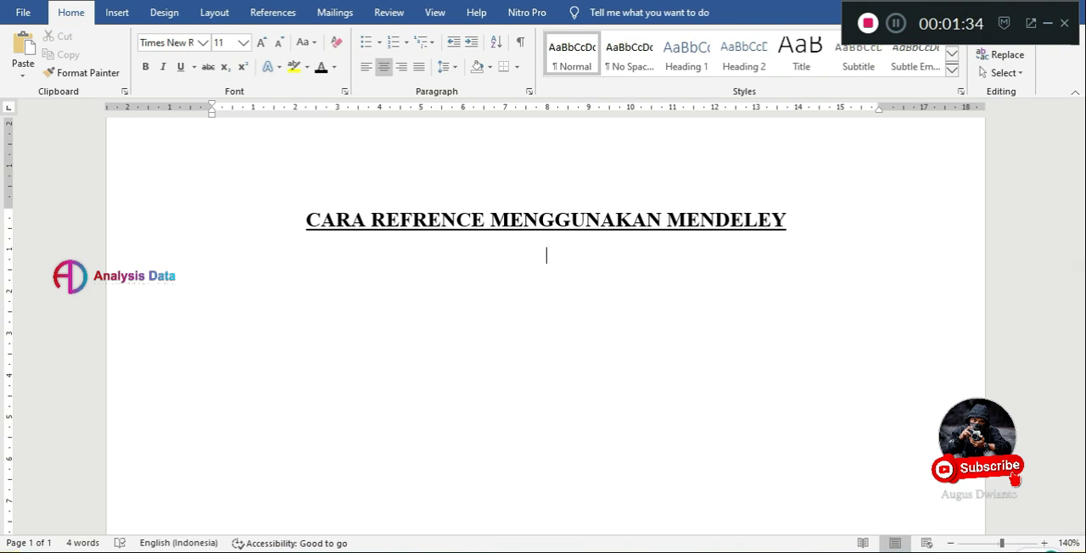
pyautogui.hotkey('alt', 'Tab')
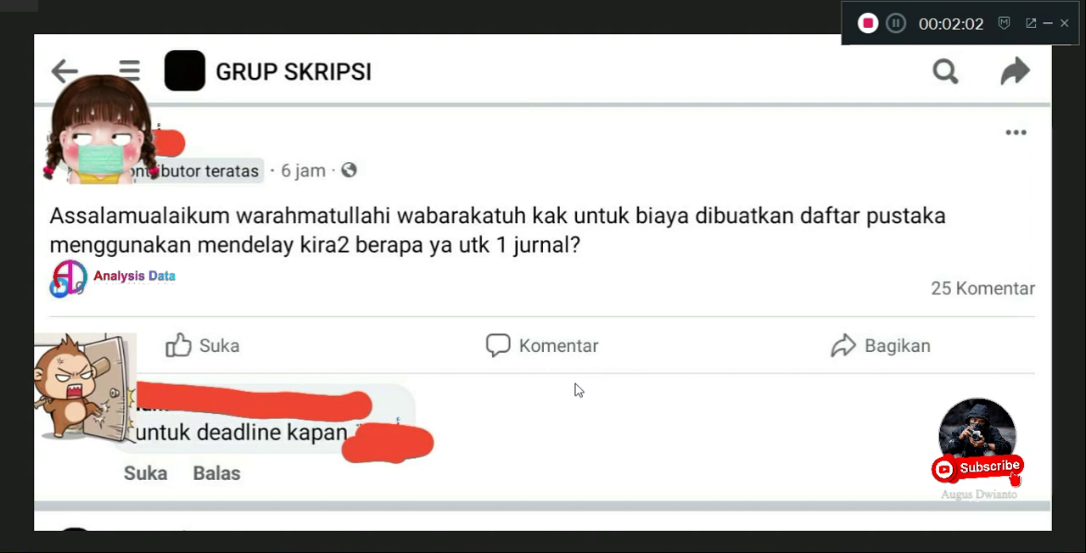
pyautogui.click(896, 24)
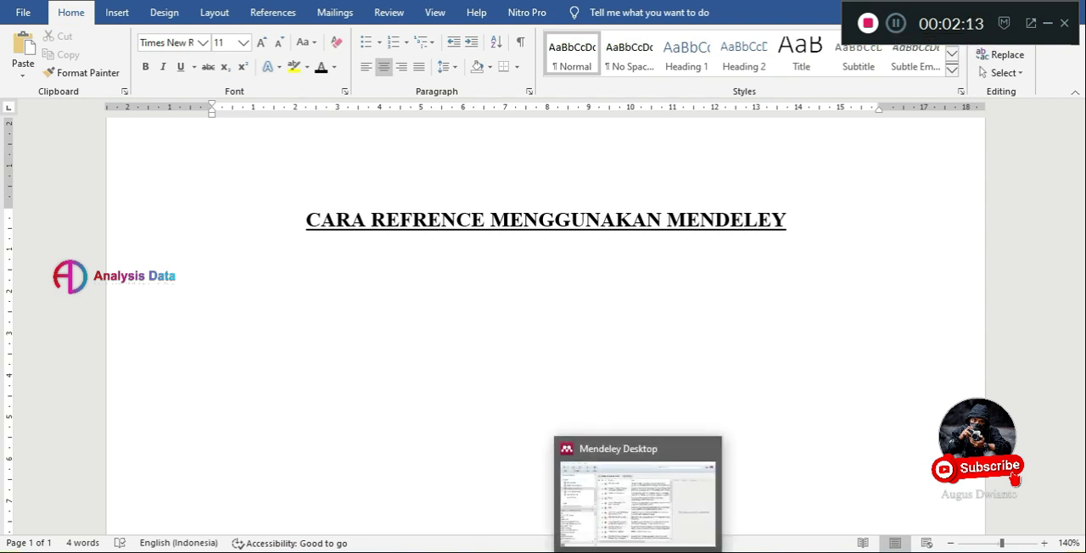
# Switch to Mendeley Desktop and add the PDF Prasojo2022 to the Publis Scopus Q2 Done group.
pyautogui.click(638, 551)
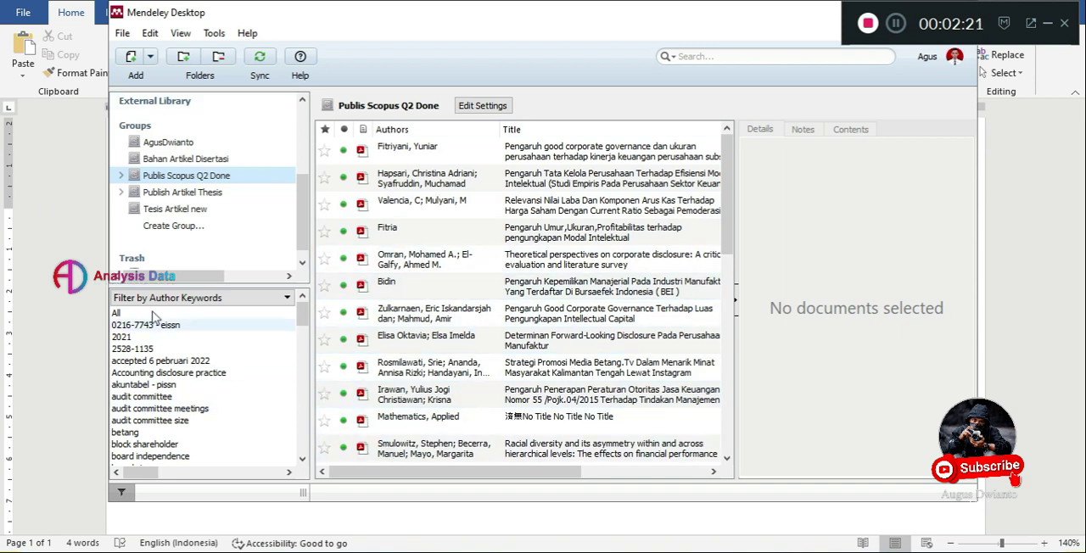
pyautogui.moveTo(498, 17); pyautogui.dragTo(498, 55)
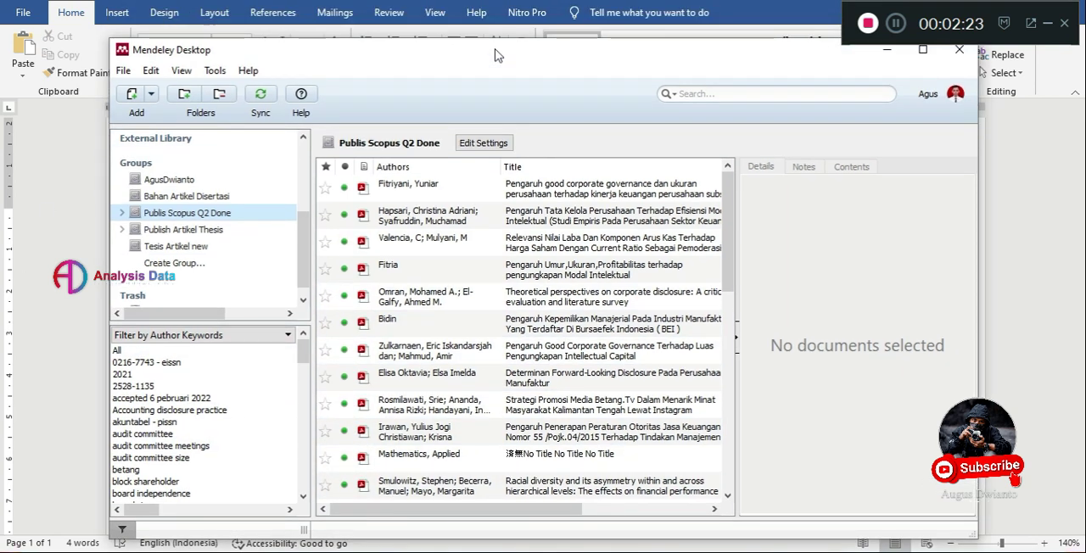
pyautogui.click(132, 95)
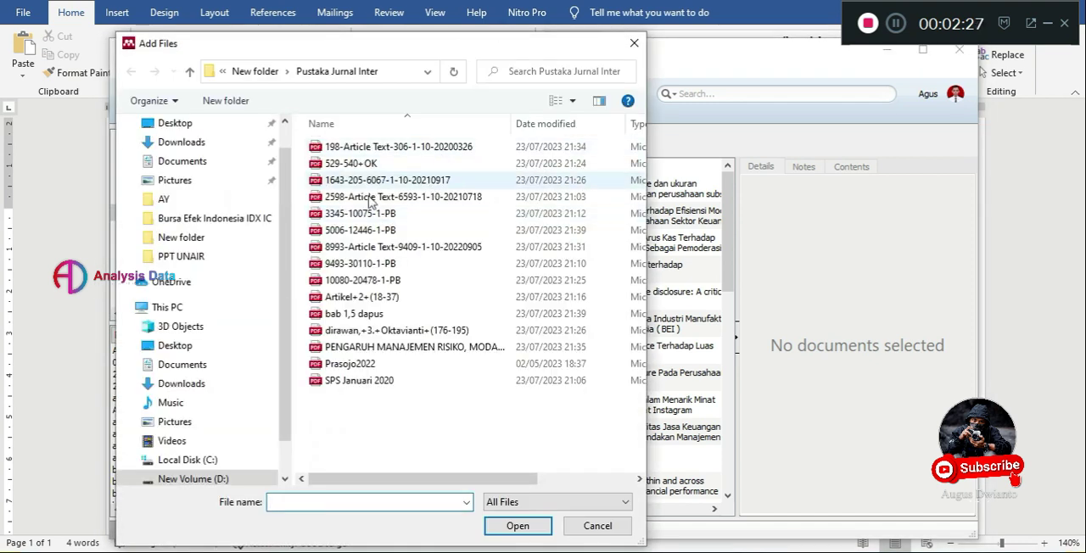
pyautogui.click(373, 364)
pyautogui.click(516, 526)
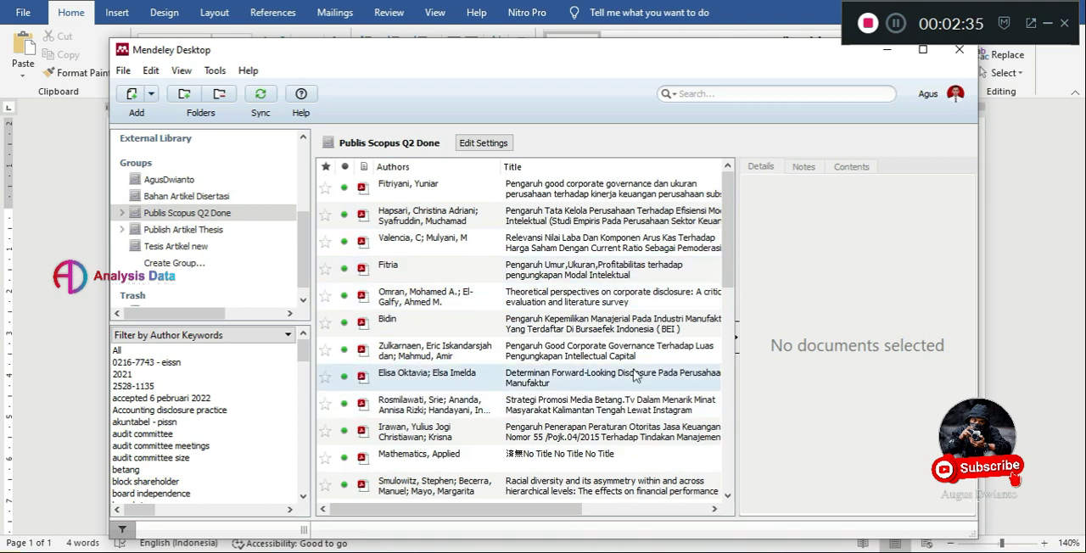
# Open the paper "Pengaruh Tata Kelola Perusahaan Terhadap Efisiensi Modal Intelektual" and go to its PENDAHULUAN section.
pyautogui.scroll(-3, 509, 280)
pyautogui.scroll(3, 484, 293)
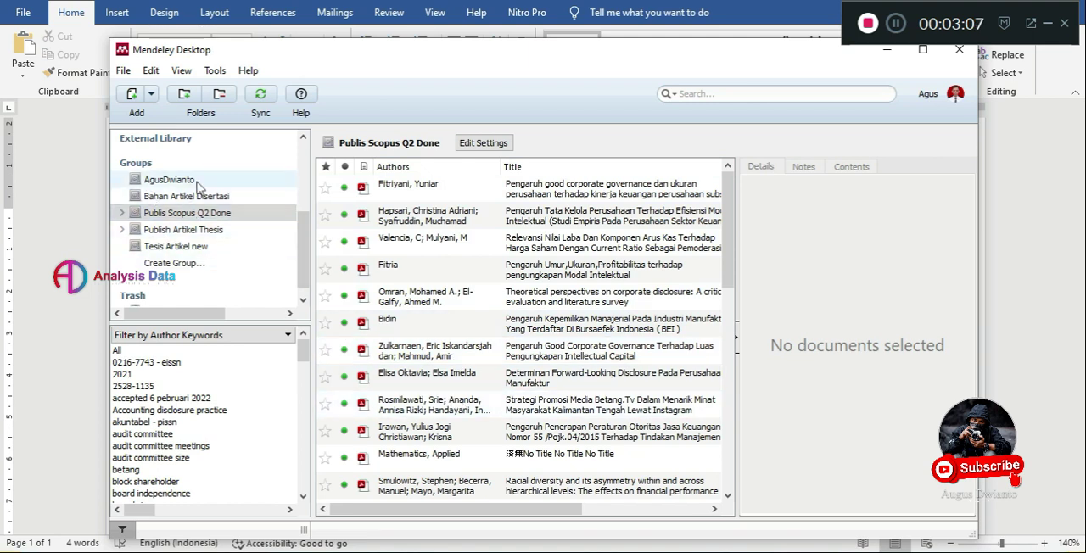
pyautogui.moveTo(977, 14)
pyautogui.mouseDown()
pyautogui.moveTo(986, 0)
pyautogui.moveTo(973, 0)
pyautogui.moveTo(980, 7)
pyautogui.mouseUp()
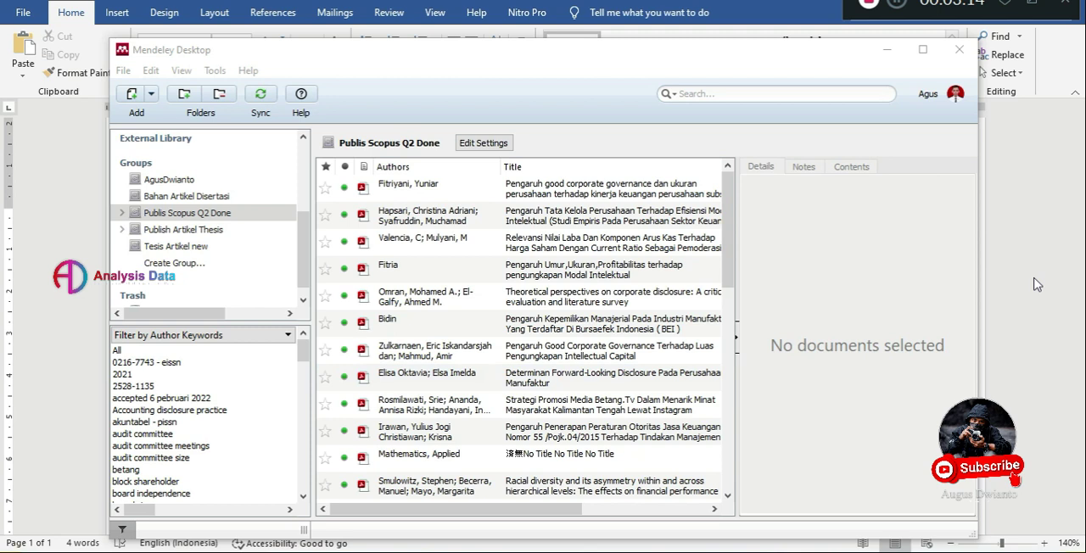
pyautogui.doubleClick(428, 222)
pyautogui.scroll(-3, 401, 292)
pyautogui.scroll(-5, 401, 293)
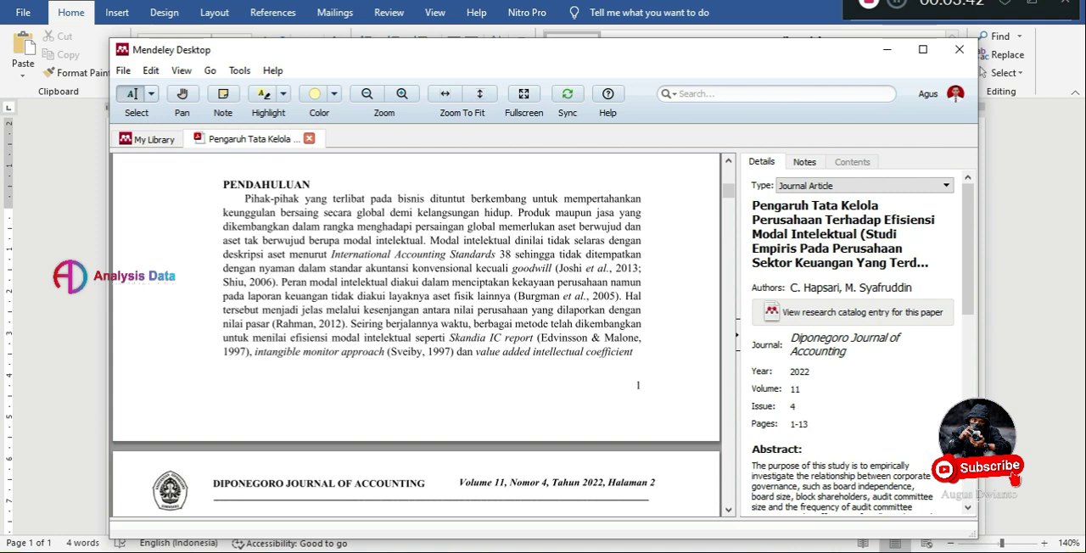
pyautogui.click(240, 73)
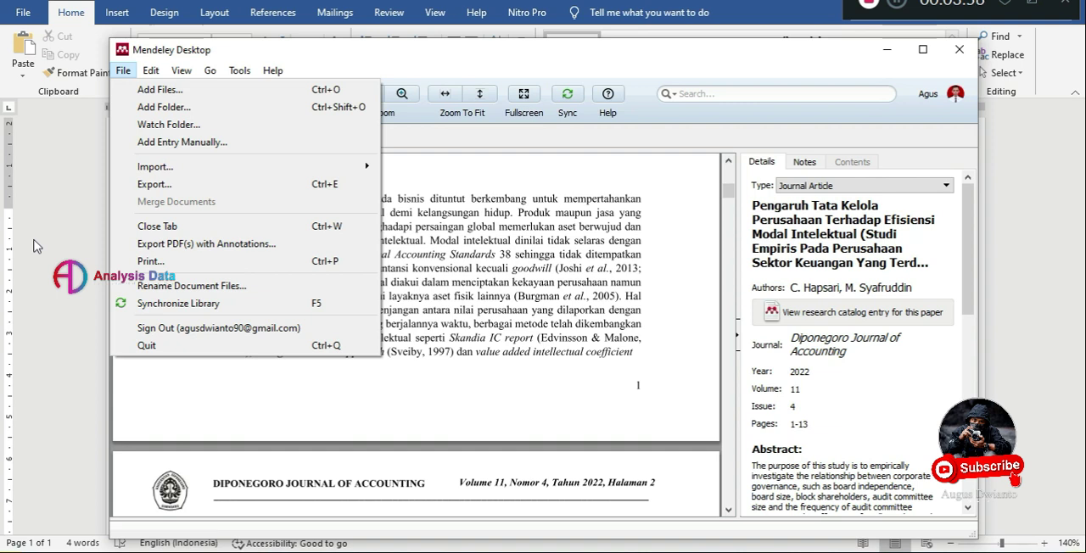
pyautogui.click(560, 242)
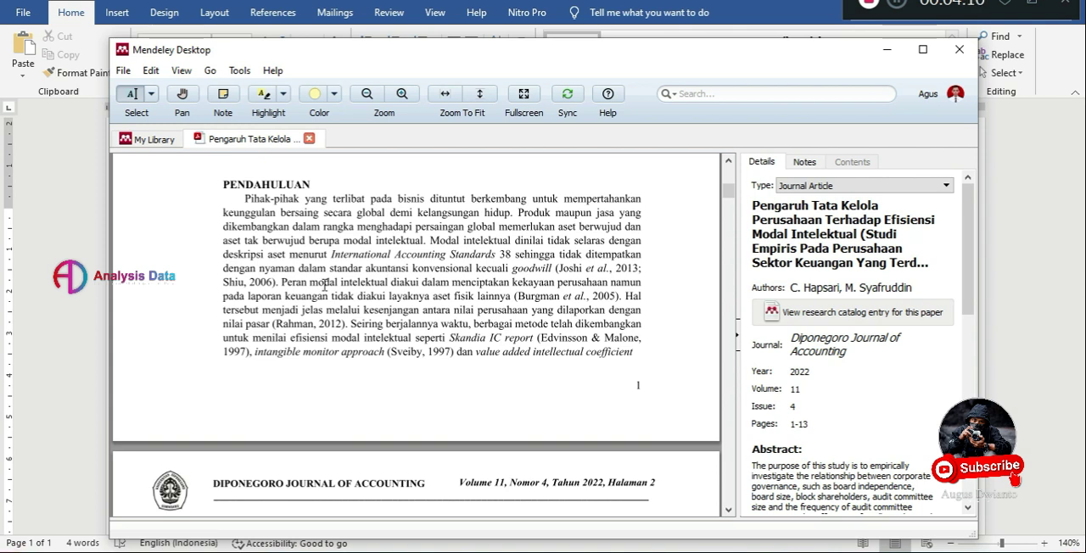
# Copy the PENDAHULUAN sentence running from "Produk maupun jasa yang dikembangkan" to "berupa modal intelektual".
pyautogui.moveTo(281, 284); pyautogui.dragTo(512, 297)
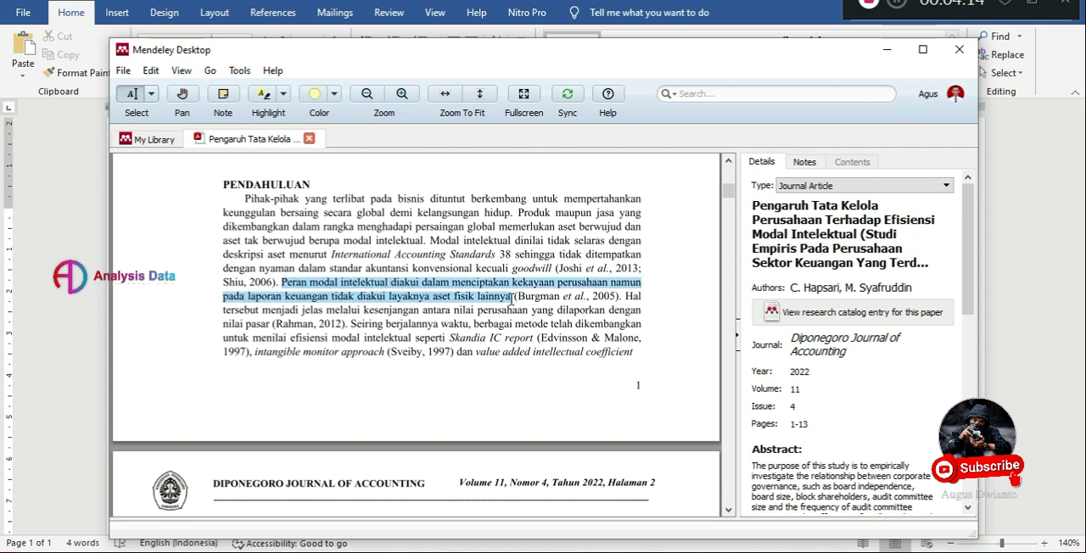
pyautogui.moveTo(245, 199); pyautogui.dragTo(414, 215)
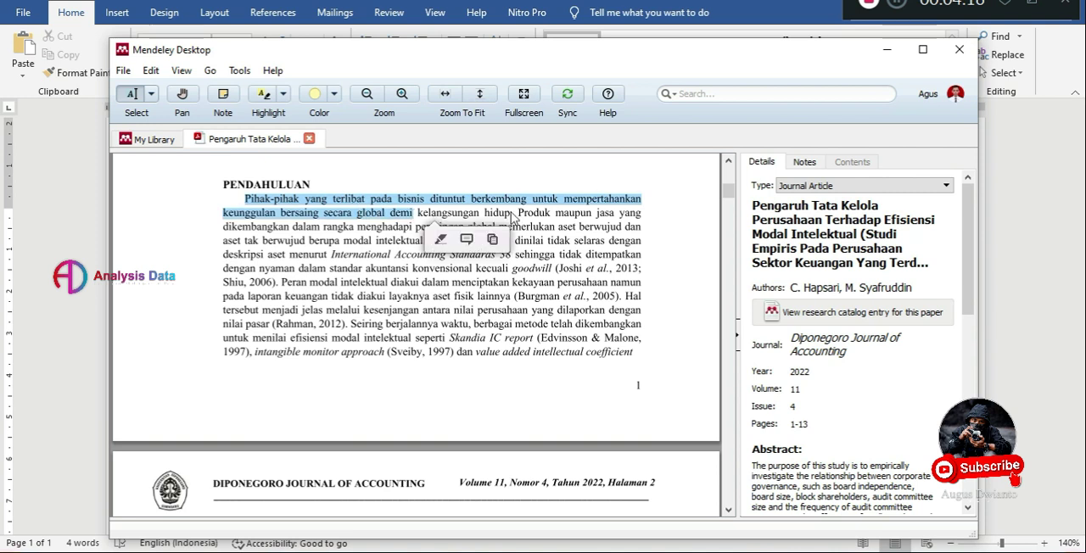
pyautogui.click(519, 217)
pyautogui.moveTo(519, 217); pyautogui.dragTo(428, 243)
pyautogui.rightClick(424, 243)
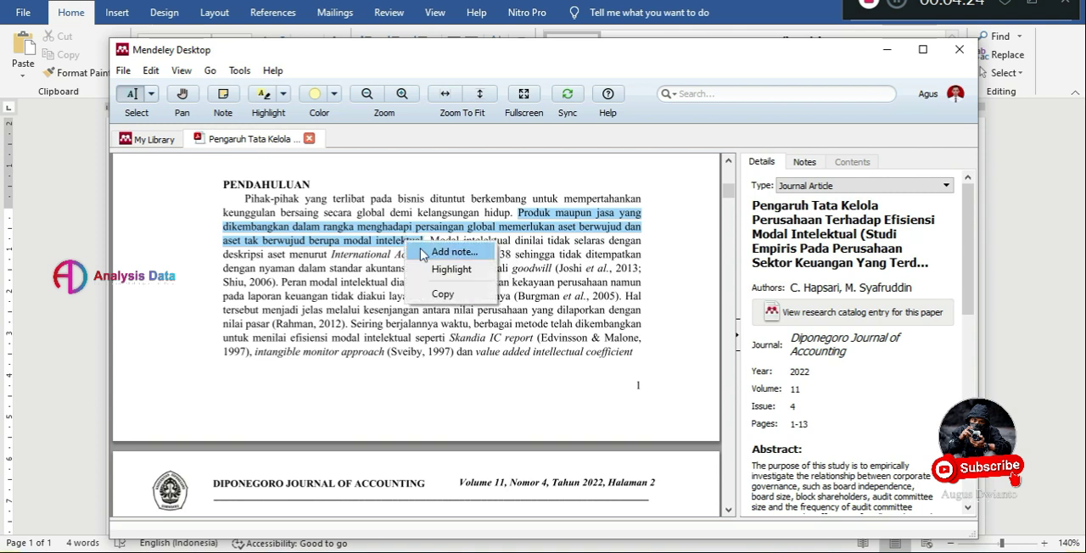
pyautogui.click(439, 293)
# Switch to the Word document and write the subtitle "Guna Untuk Melakukan Kutipan Secara Baik dan Refrence Otomatis" below the title, followed by a new line.
pyautogui.click(71, 243)
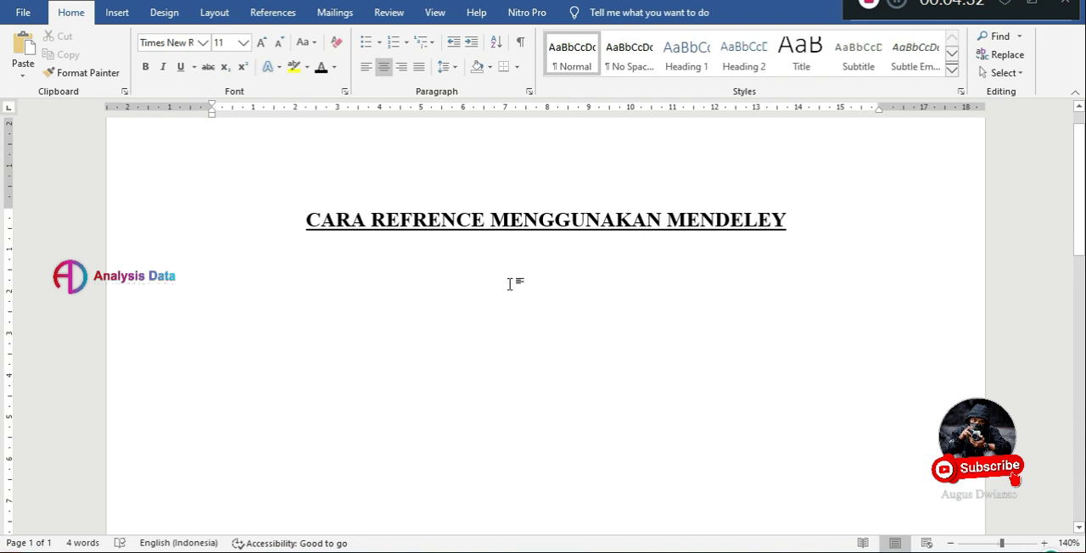
pyautogui.write('gUN')
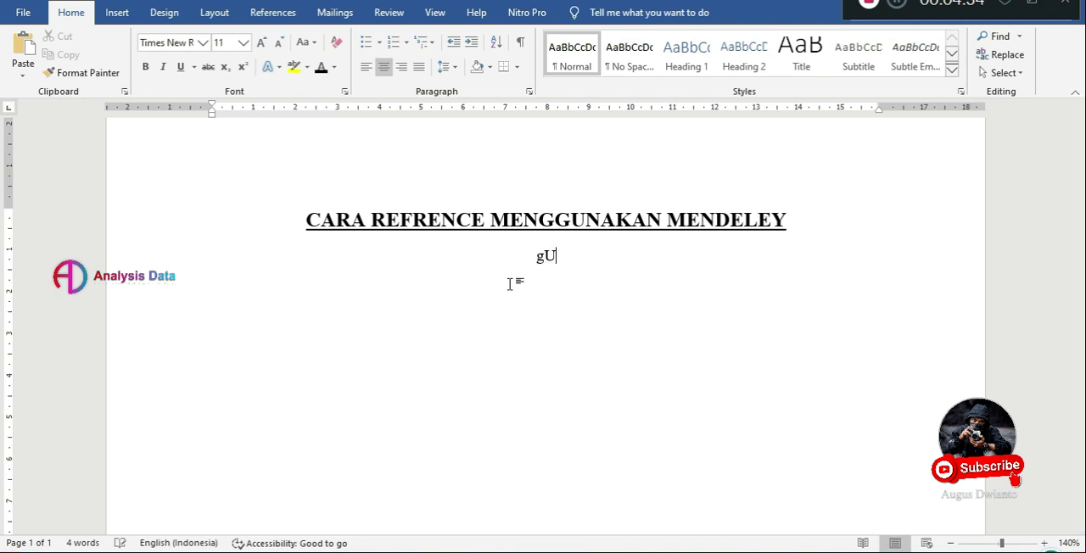
pyautogui.press('BackSpace')
pyautogui.press('BackSpace')
pyautogui.write('unaUn')
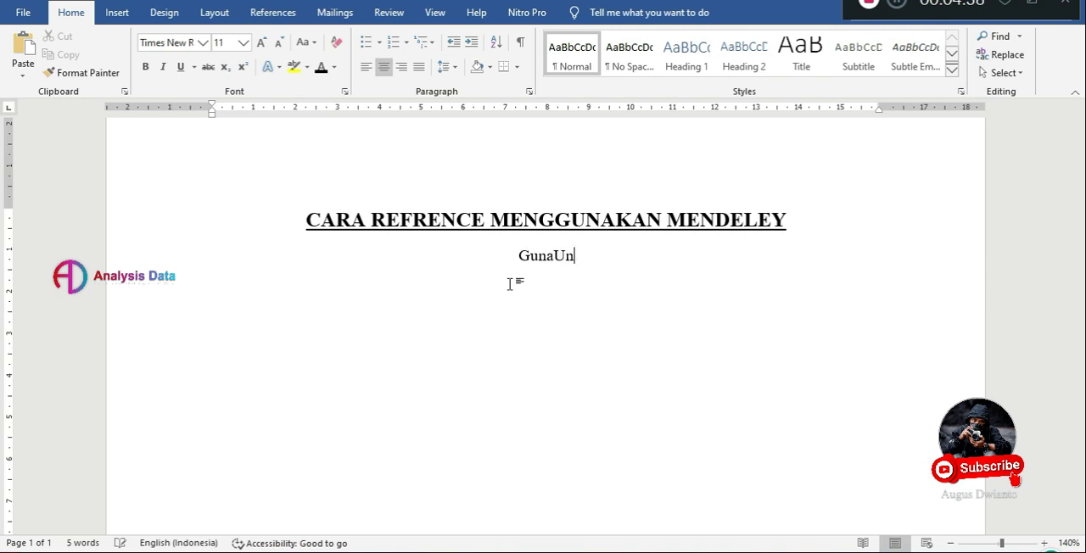
pyautogui.write('tuk Melakukan')
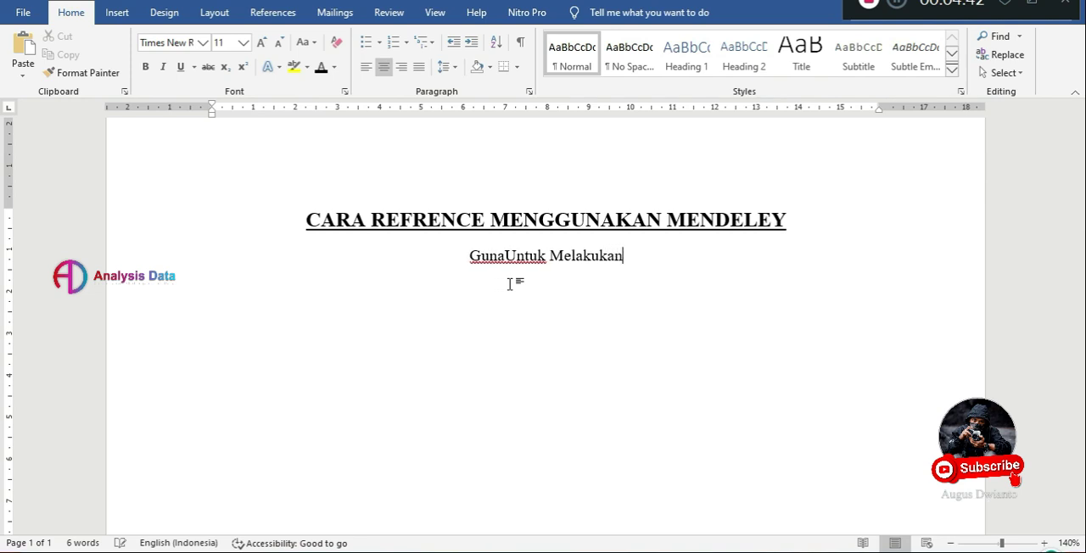
pyautogui.write(' K')
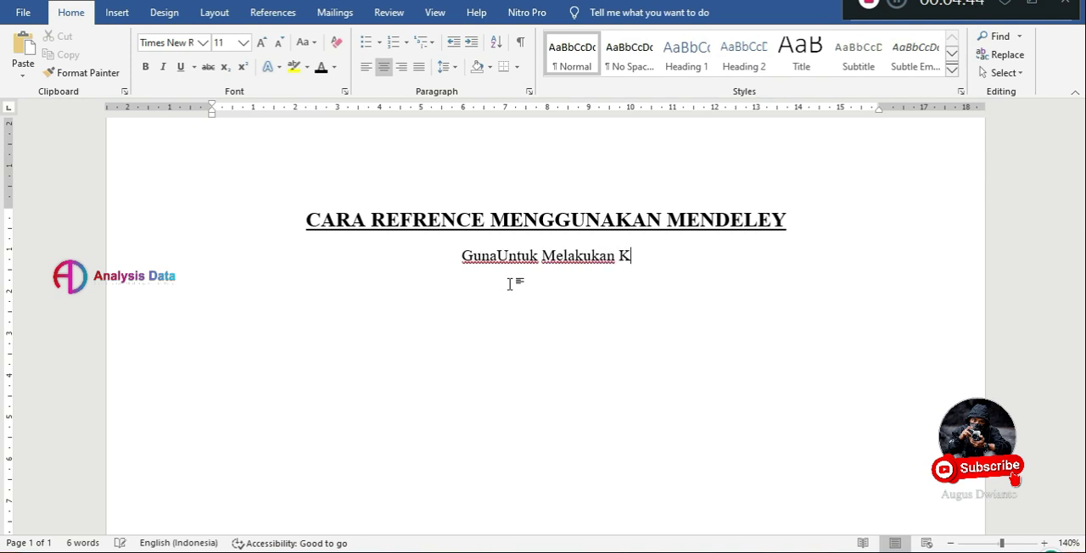
pyautogui.write('utipan secara')
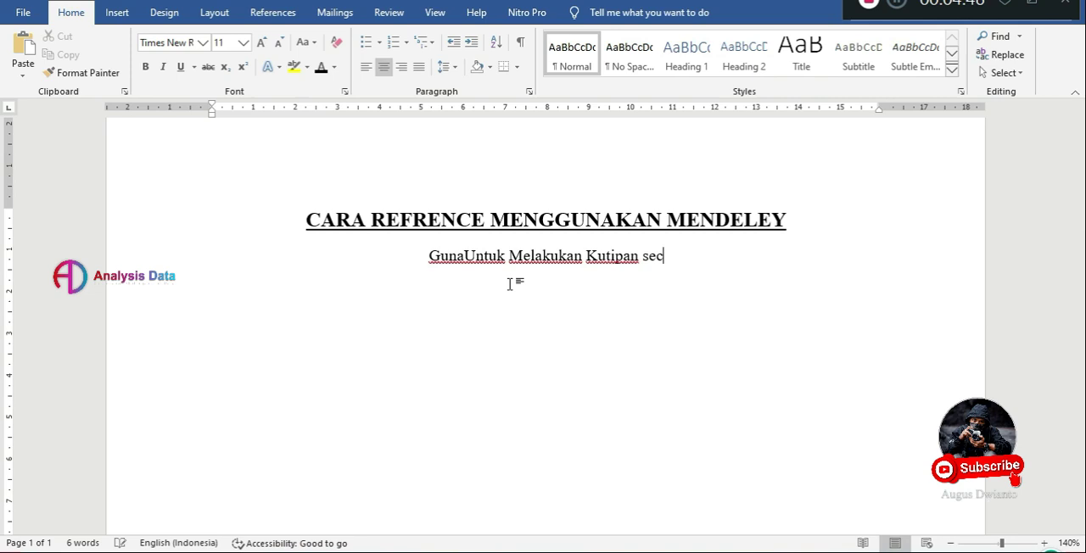
pyautogui.press('BackSpace')
pyautogui.press('BackSpace')
pyautogui.press('BackSpace')
pyautogui.press('BackSpace')
pyautogui.press('BackSpace')
pyautogui.press('BackSpace')
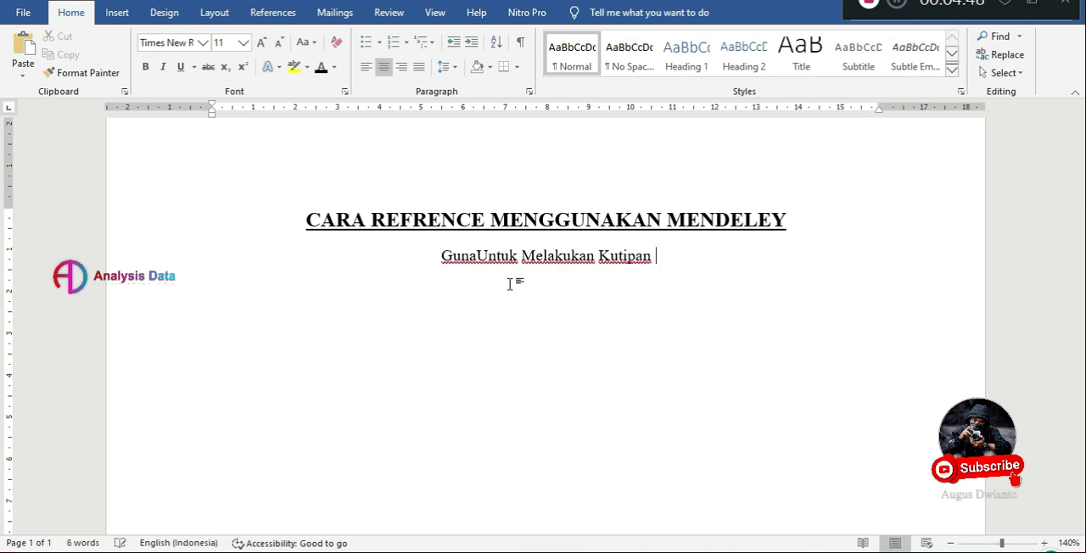
pyautogui.write('Secara ')
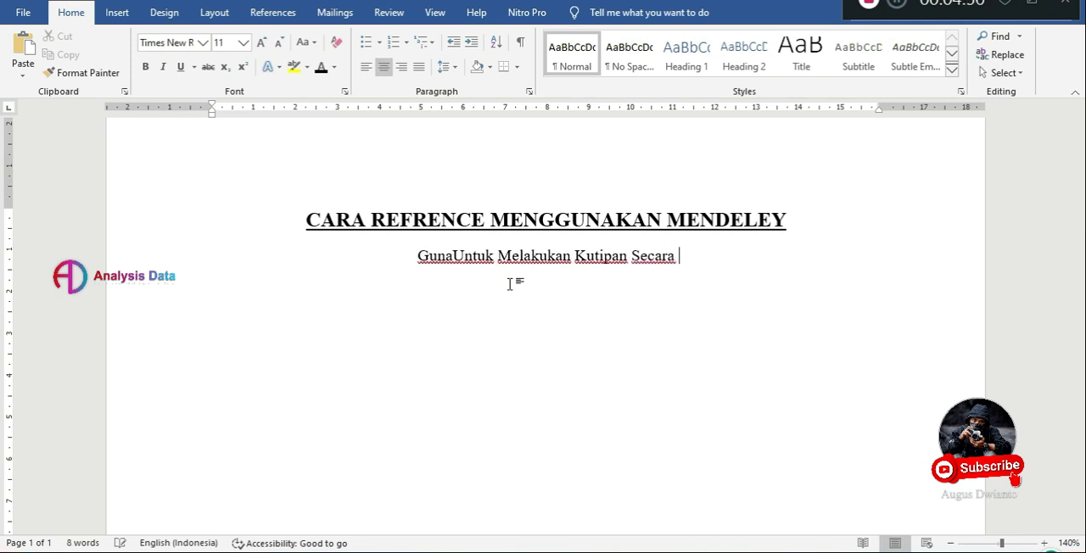
pyautogui.write('Baik dan ')
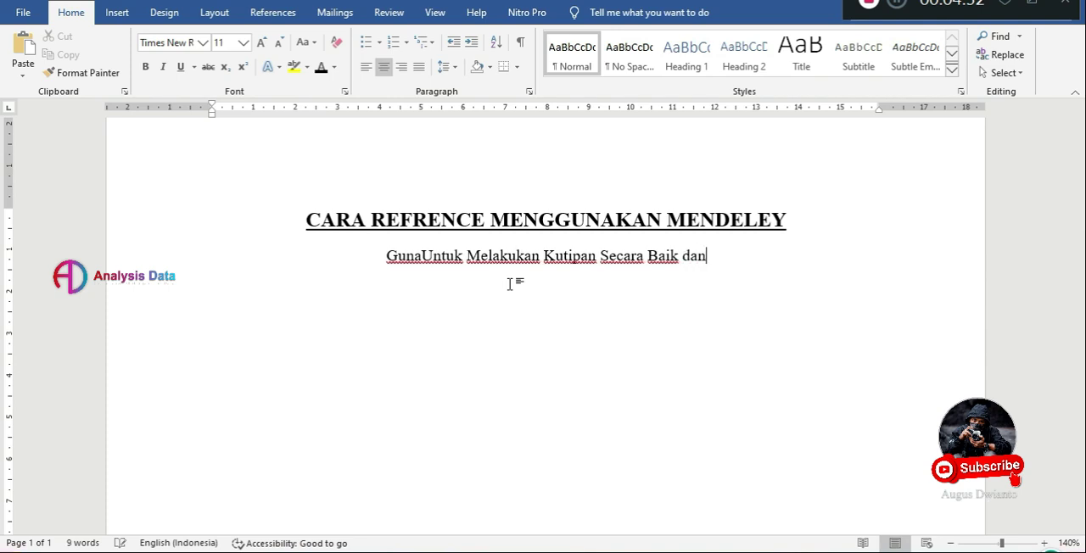
pyautogui.write('Refre')
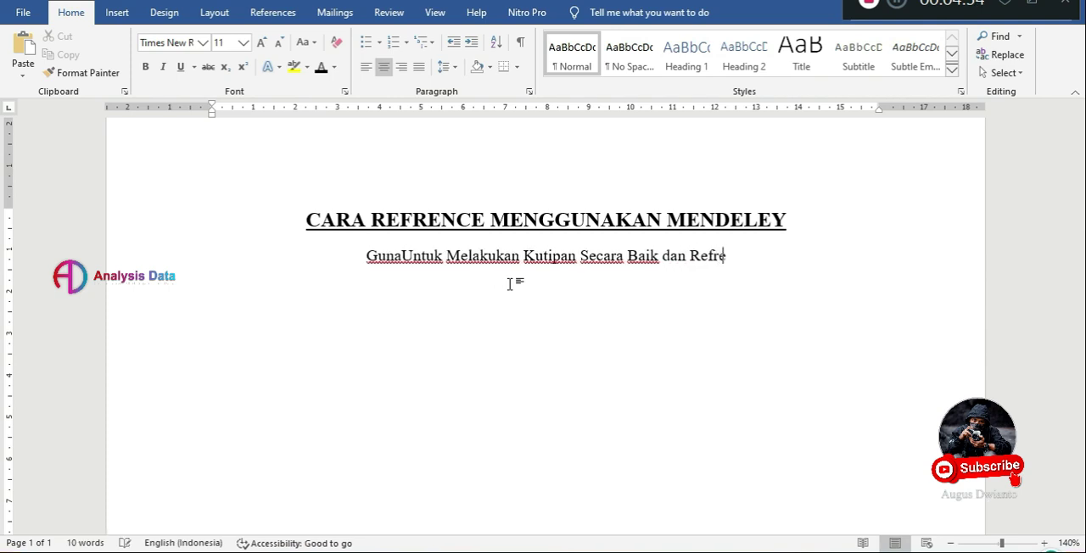
pyautogui.write('nce Otomatis')
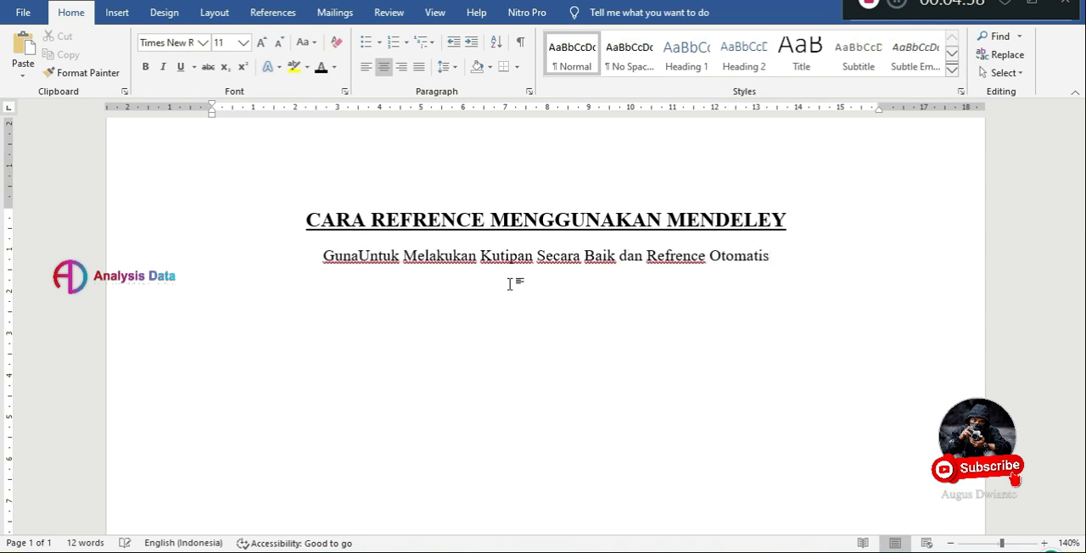
pyautogui.press('Return')
pyautogui.click(367, 267)
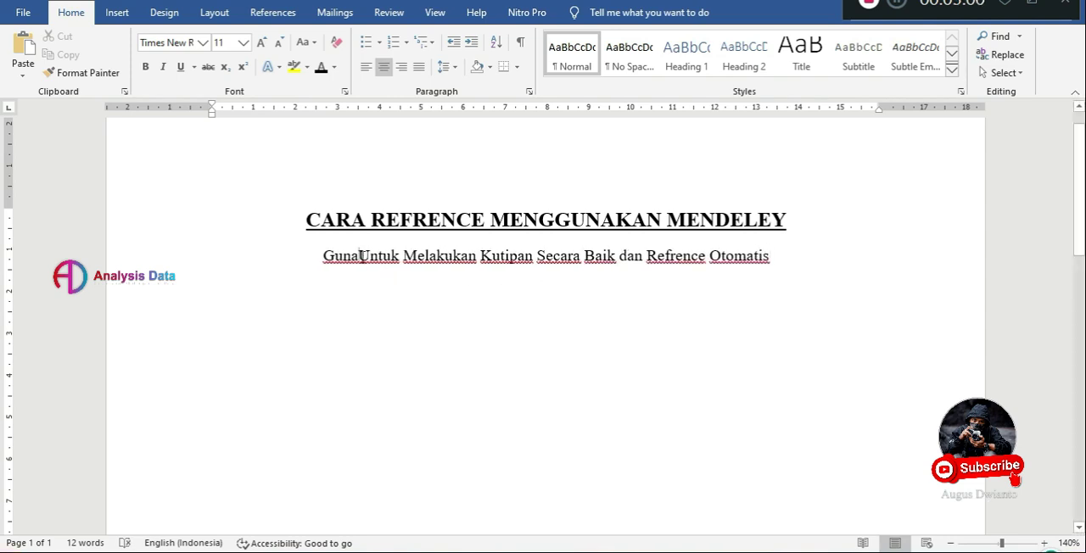
# Enter the author's name below the subtitle, followed by a superscript 1.
pyautogui.click(568, 281)
pyautogui.write('AgusDwianto1')
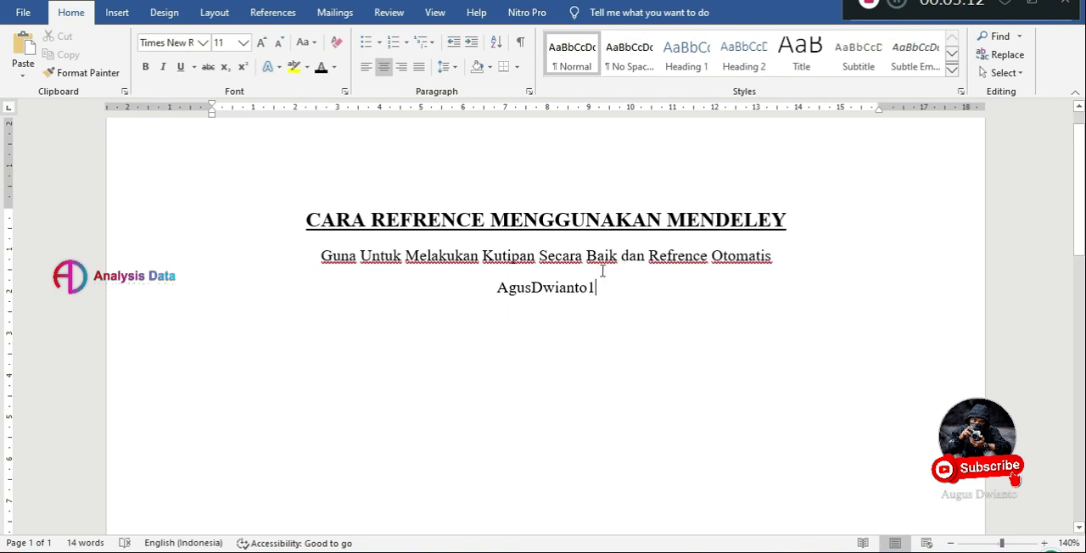
pyautogui.moveTo(598, 289); pyautogui.dragTo(586, 291)
pyautogui.click(243, 66)
pyautogui.click(609, 298)
# Start a justified line below the author's name with the text "Lata" and remove its superscript formatting.
pyautogui.press('Return')
pyautogui.hotkey('ctrl', 'l')
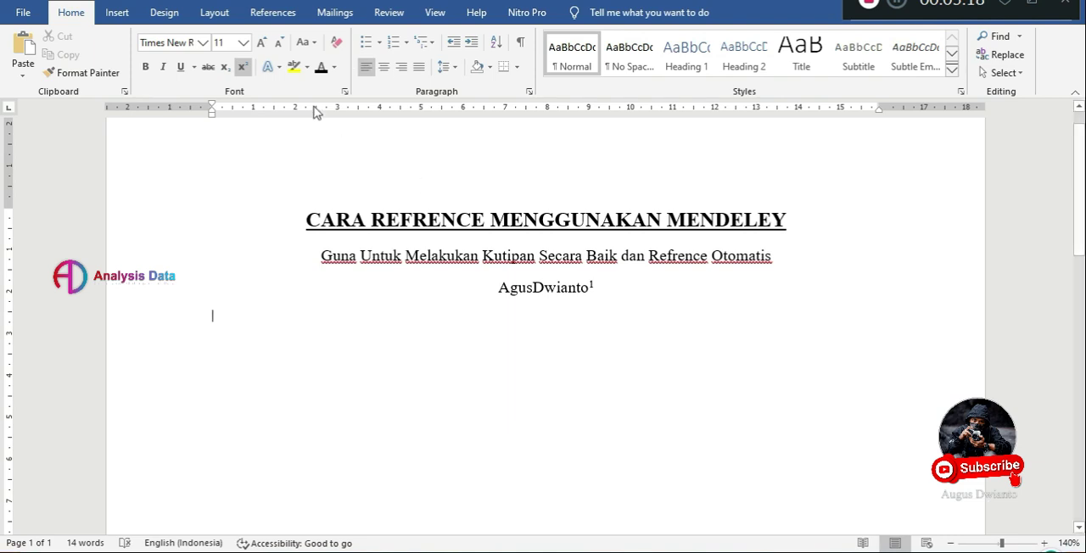
pyautogui.hotkey('ctrl', 'j')
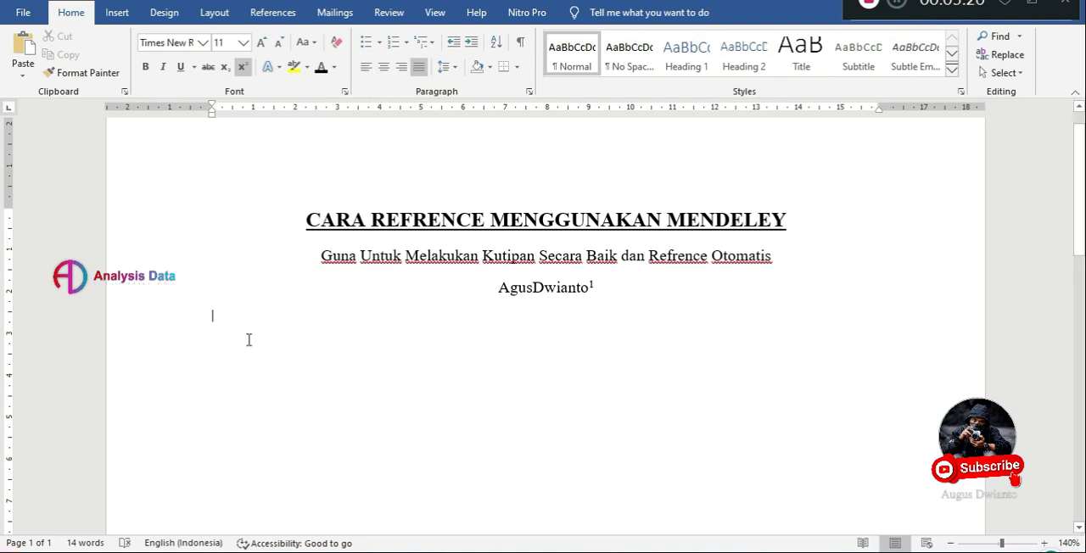
pyautogui.write('Lata')
pyautogui.click(196, 317)
pyautogui.click(242, 67)
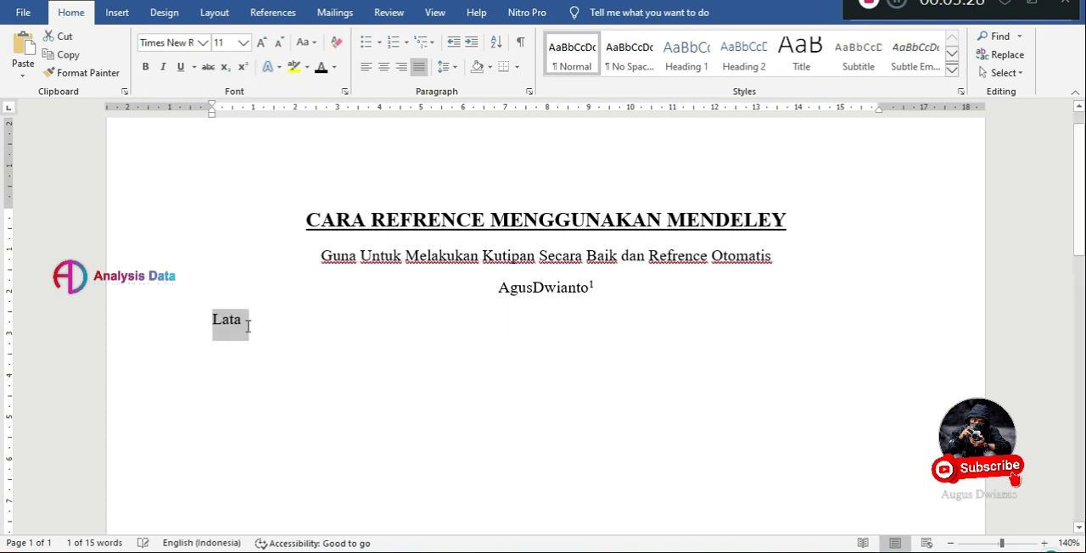
# Complete the heading as "Latar Belakang Masalah", align it left, and start a new paragraph after a blank line.
pyautogui.click(254, 329)
pyautogui.write('r Belakang')
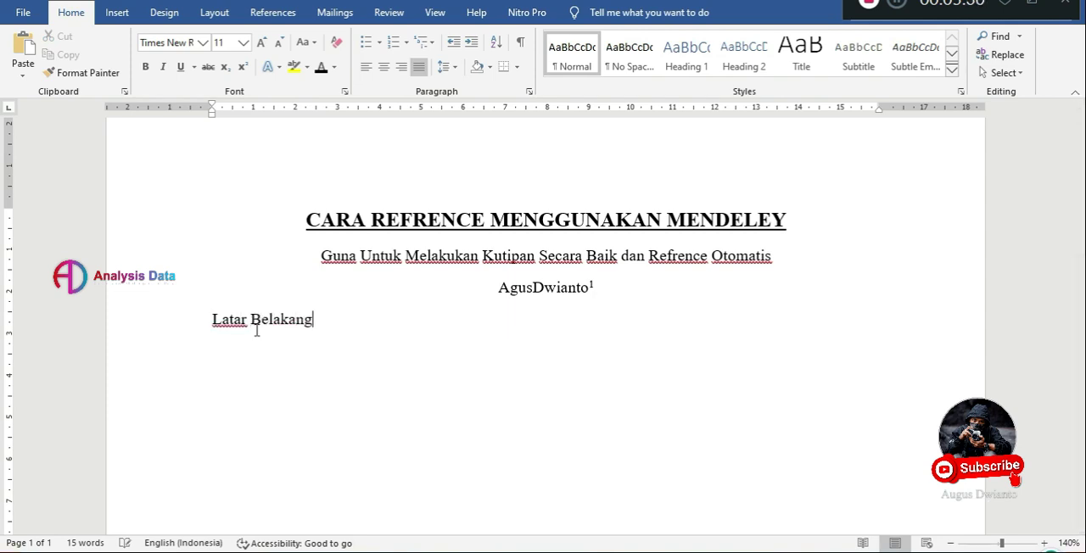
pyautogui.write(' Maslah')
pyautogui.press('BackSpace')
pyautogui.press('BackSpace')
pyautogui.press('BackSpace')
pyautogui.write('alah')
pyautogui.hotkey('shift', 'Return')
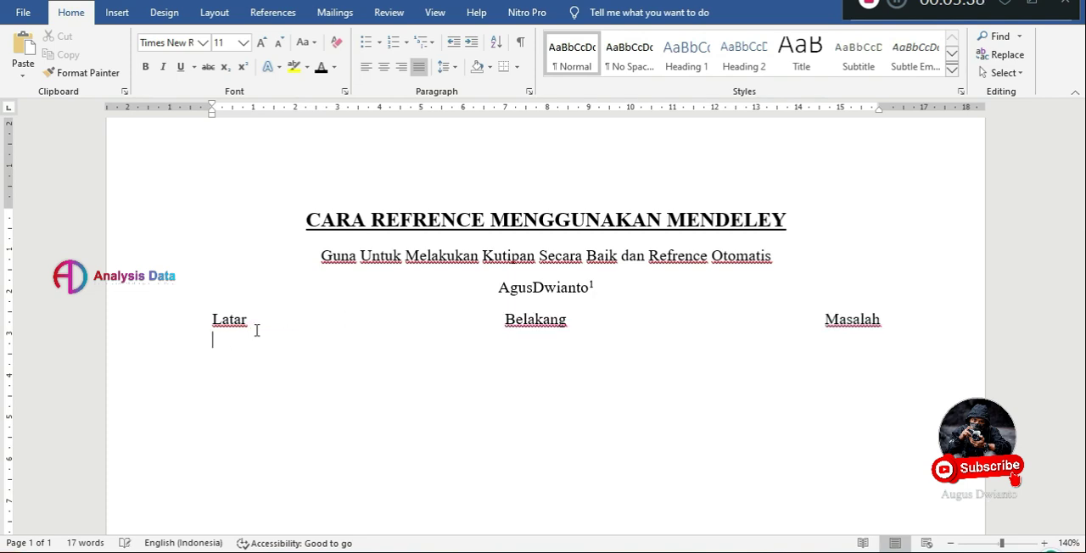
pyautogui.click(366, 66)
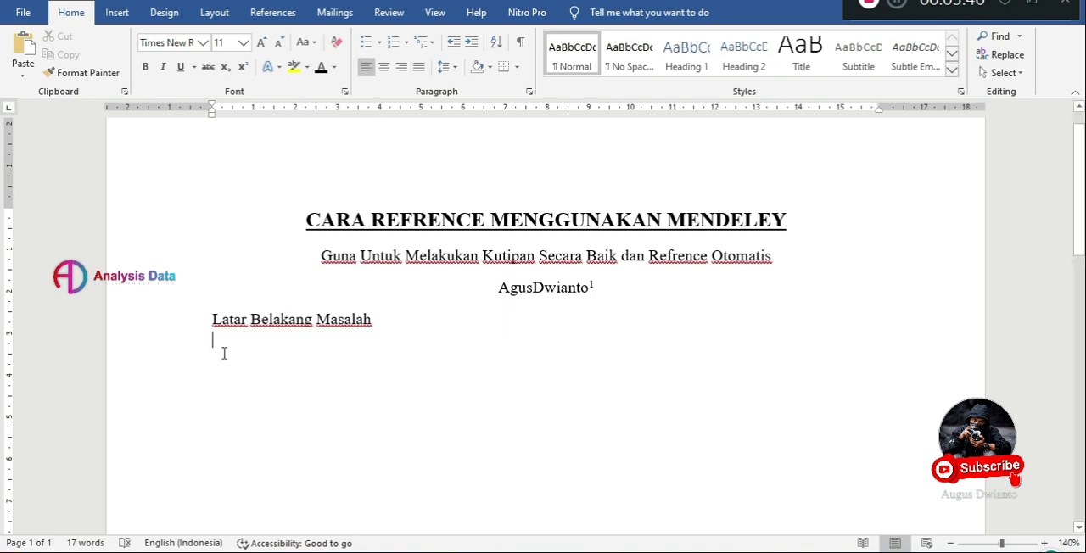
pyautogui.press('Return')
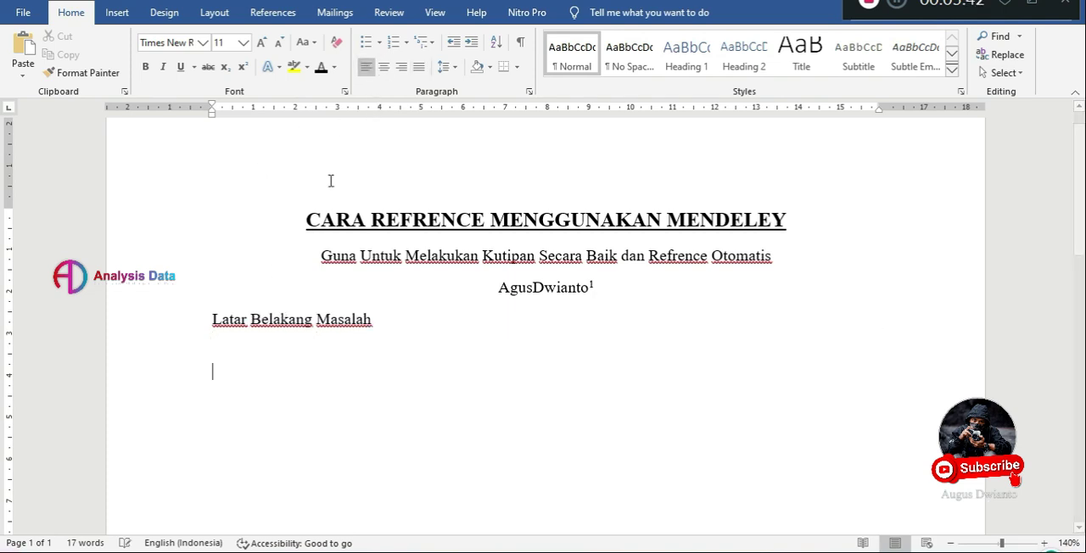
# Justify the empty paragraph below the "Latar Belakang Masalah" heading and bring up the Mendeley citation tools.
pyautogui.click(418, 67)
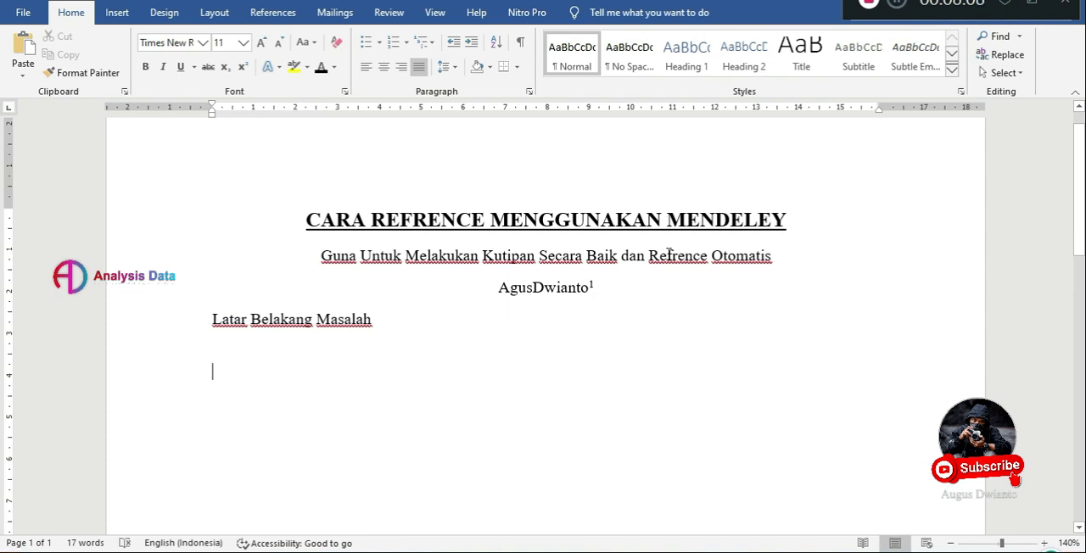
pyautogui.click(273, 12)
pyautogui.click(324, 82)
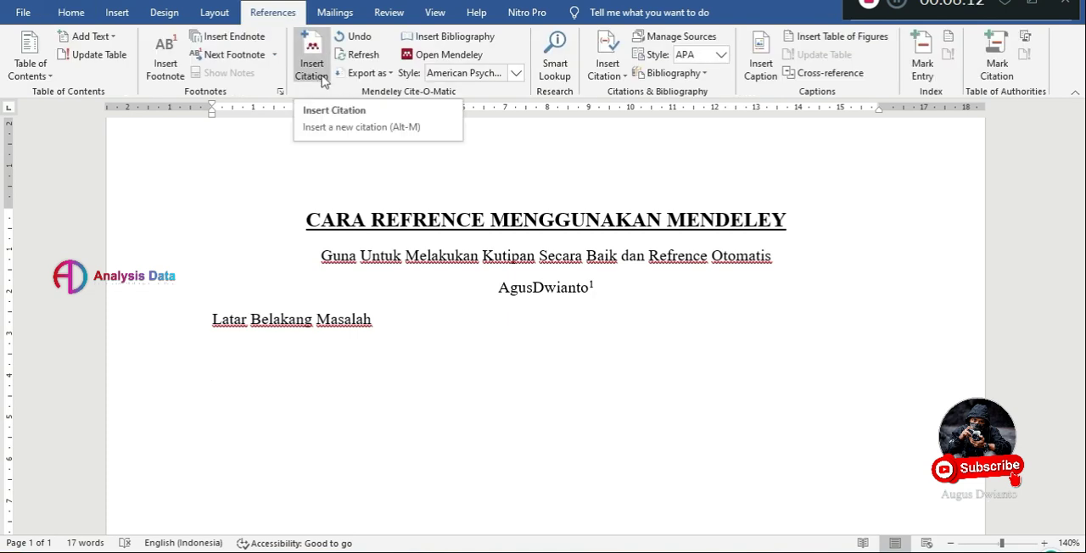
pyautogui.scroll(-4, 472, 439)
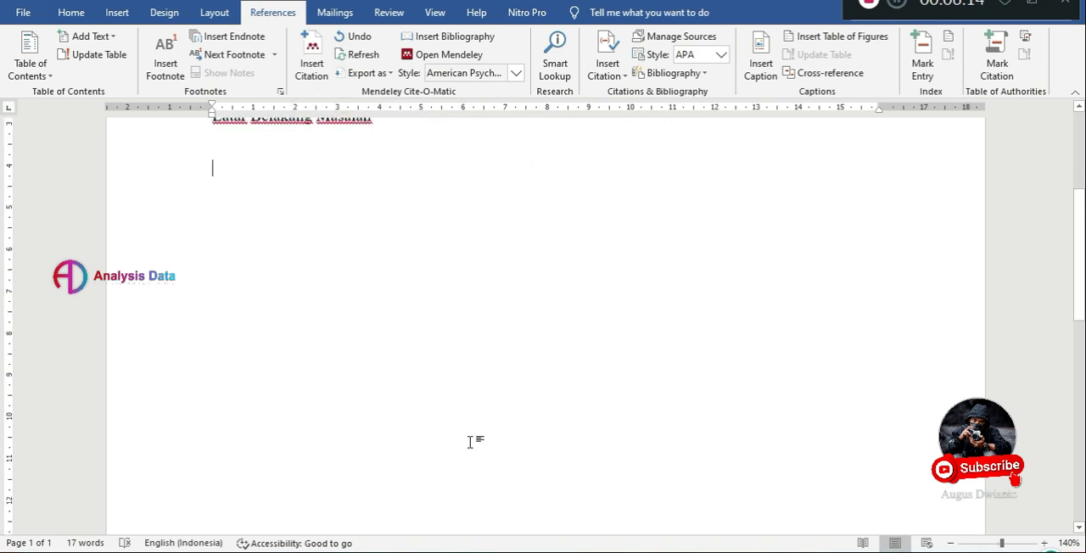
pyautogui.scroll(4, 469, 438)
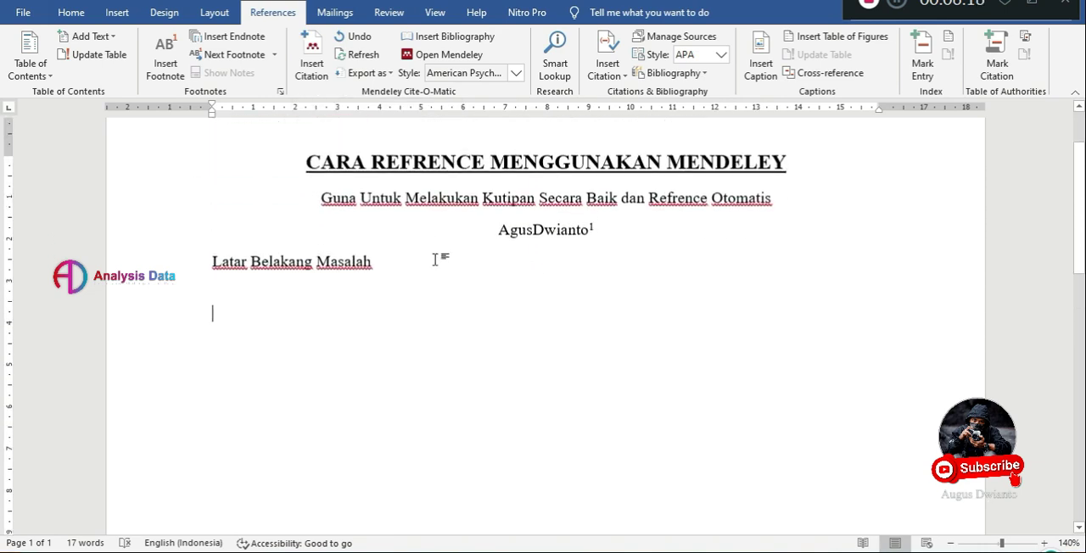
pyautogui.scroll(1, 435, 258)
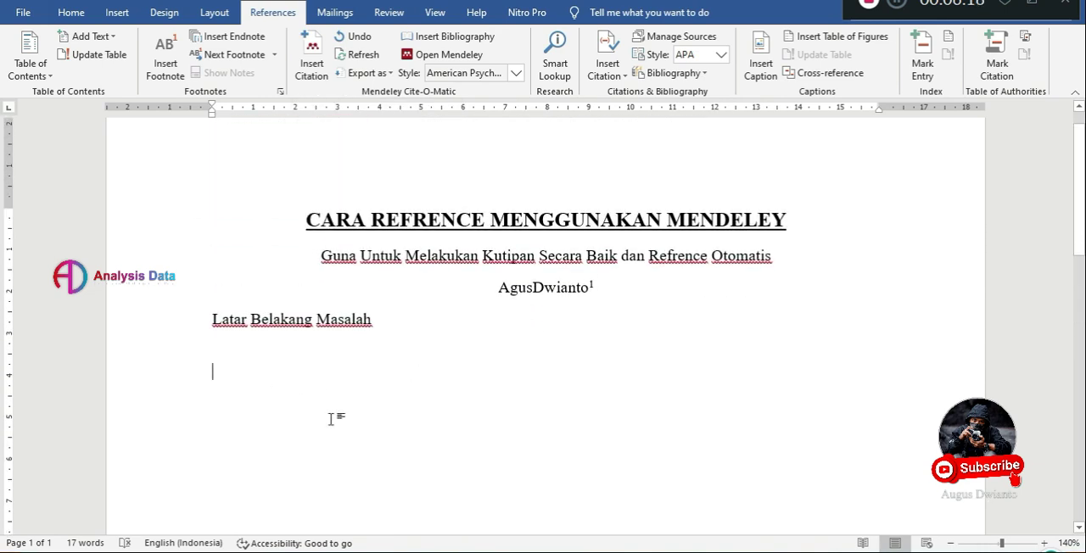
# Copy the highlighted sentence starting "Produk maupun jasa" from the article in Mendeley Desktop and paste it as text only into the Word document's empty paragraph.
pyautogui.hotkey('alt', 'Tab')
pyautogui.rightClick(390, 244)
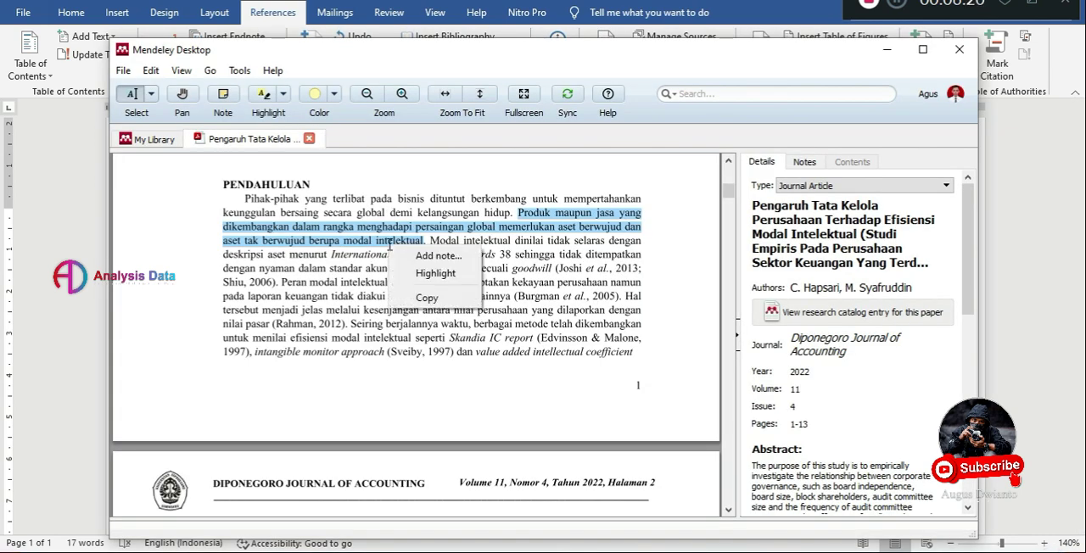
pyautogui.click(428, 298)
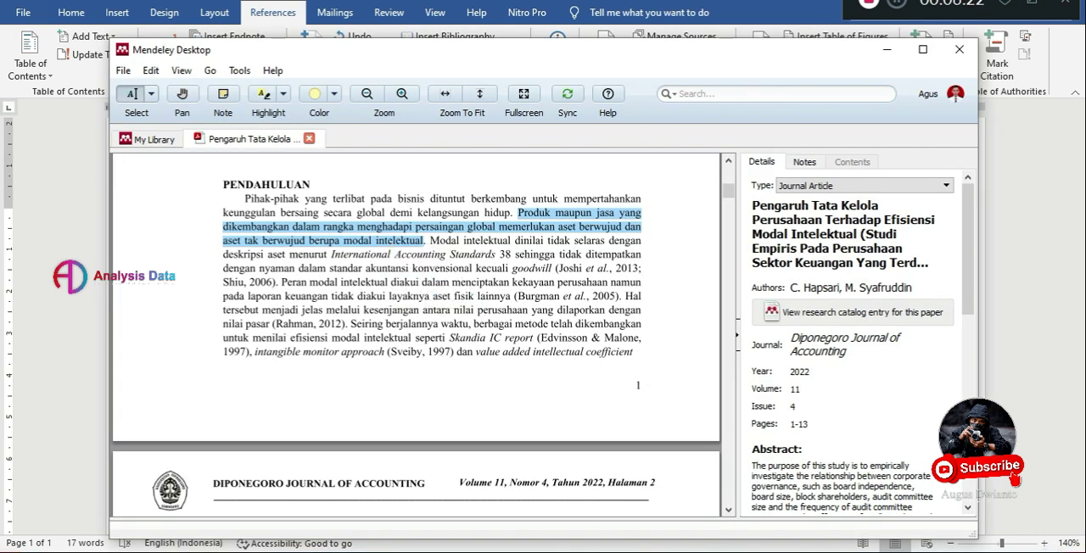
pyautogui.moveTo(668, 62); pyautogui.dragTo(670, 45)
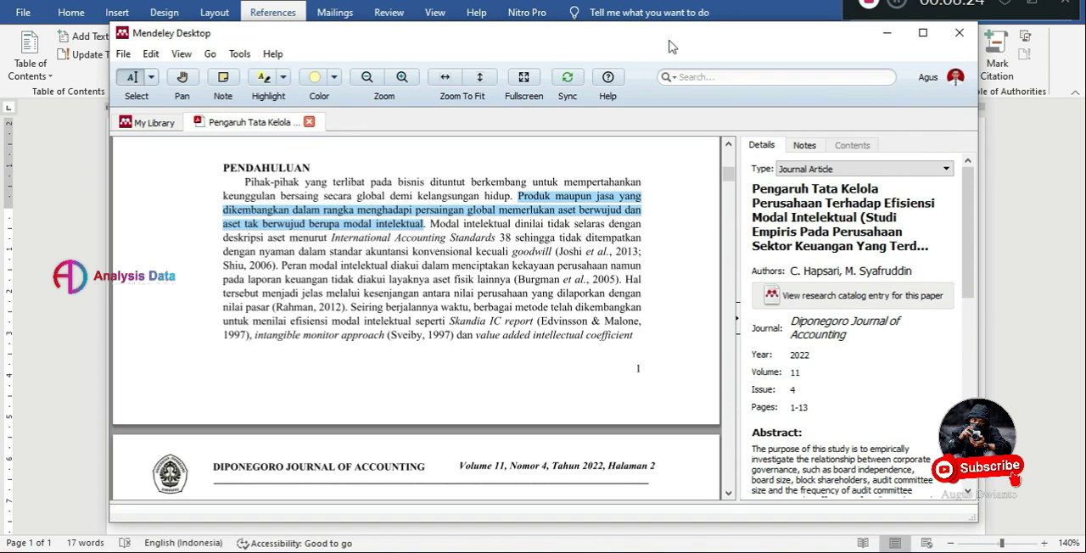
pyautogui.click(84, 240)
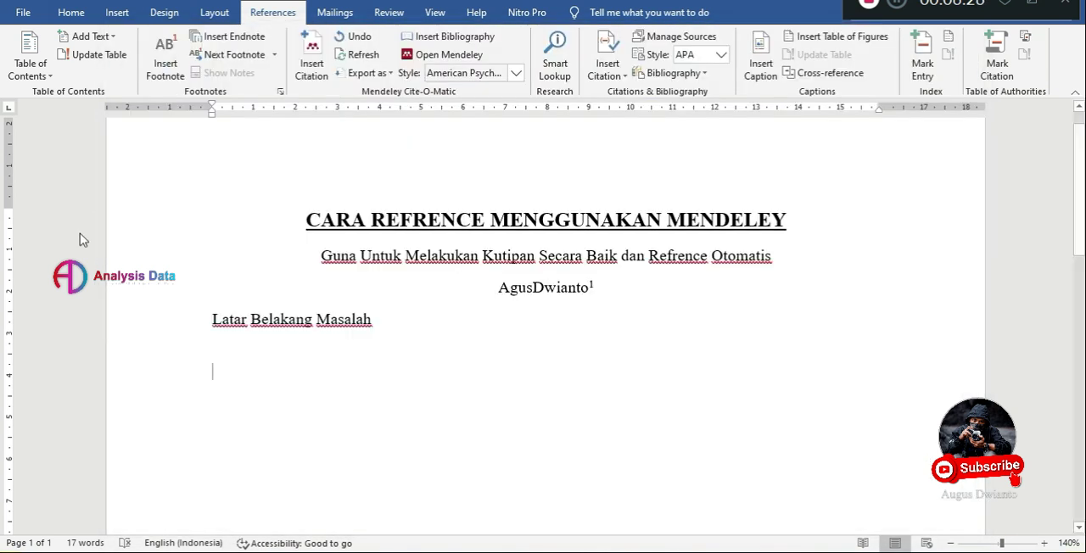
pyautogui.rightClick(250, 375)
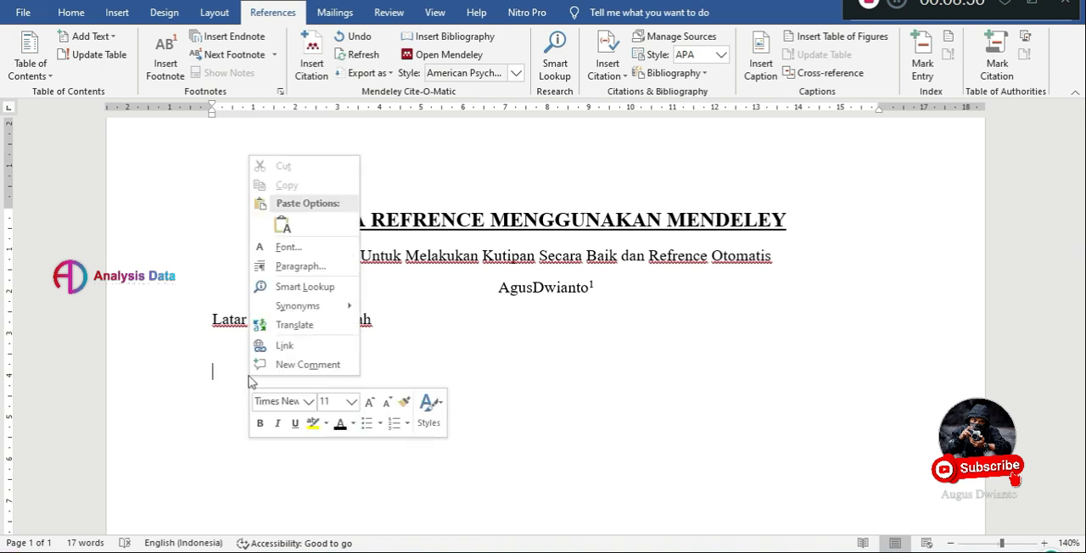
pyautogui.click(286, 224)
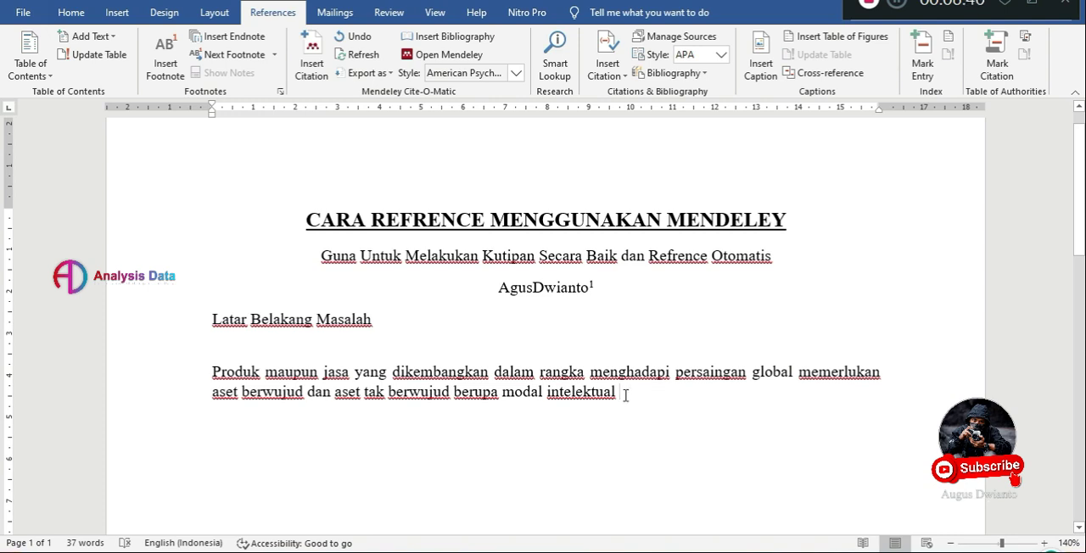
# Cite the 2022 article "Pengaruh Tata Kelola Perusahaan Terhadap Efisiensi Modal Intelektual" from the Publis Scopus Q2 Done group after the pasted sentence.
pyautogui.click(313, 76)
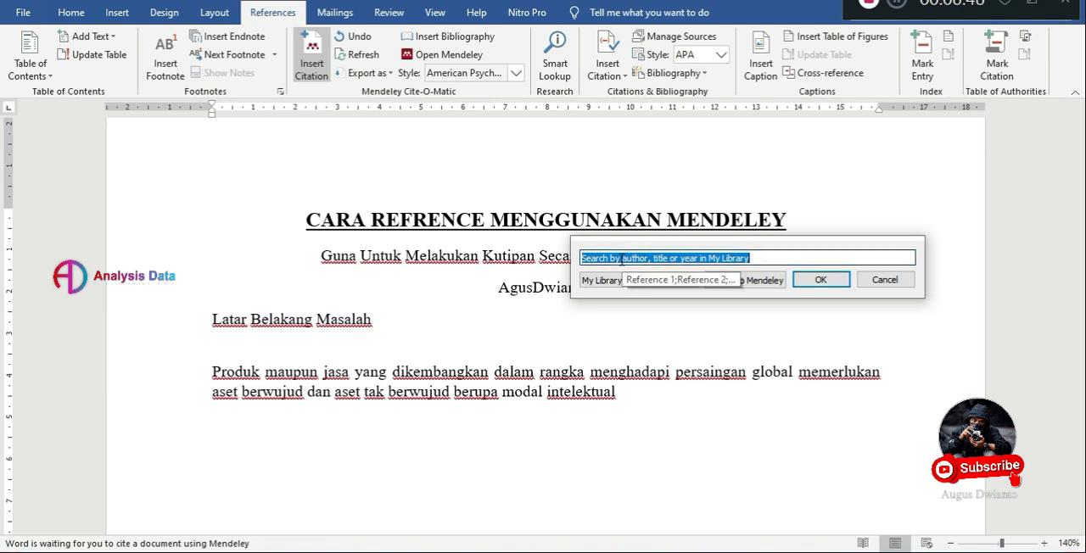
pyautogui.write('Haps')
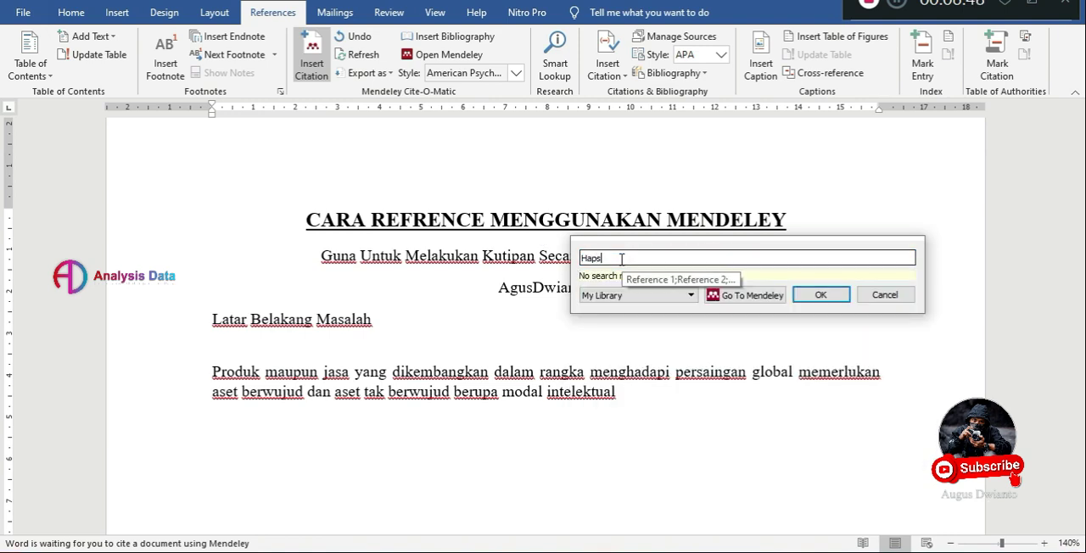
pyautogui.press('BackSpace')
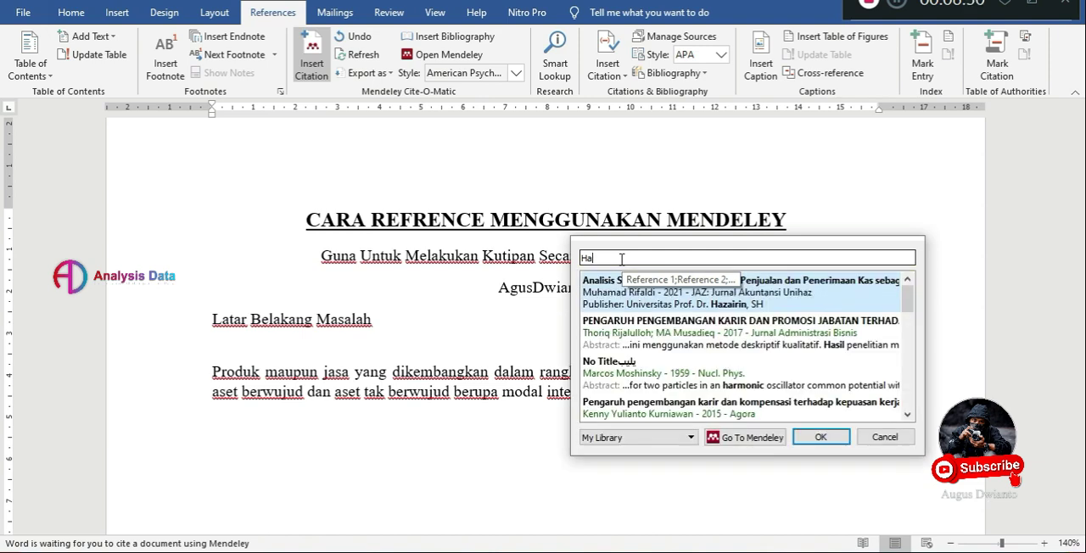
pyautogui.click(631, 439)
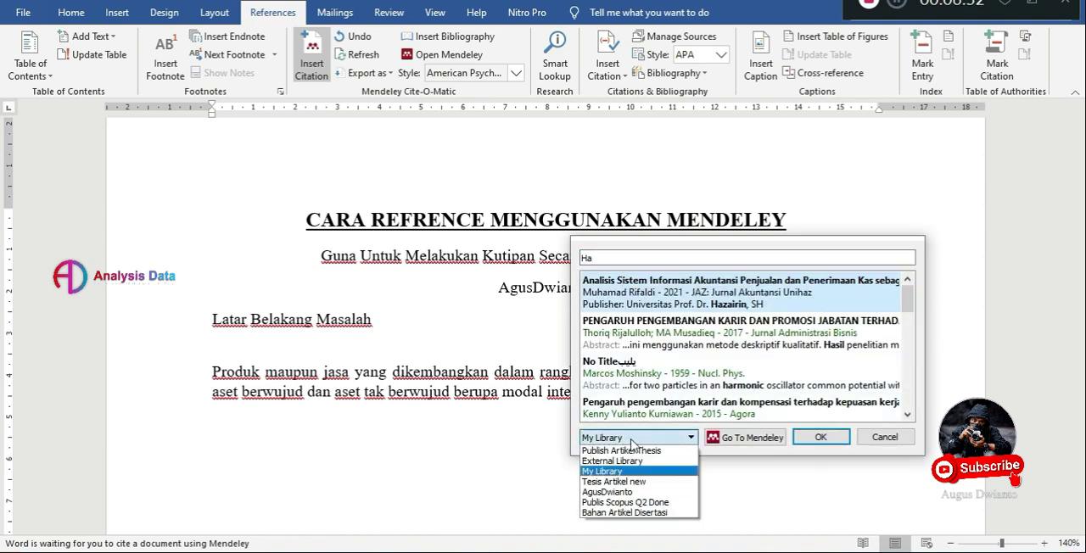
pyautogui.click(628, 502)
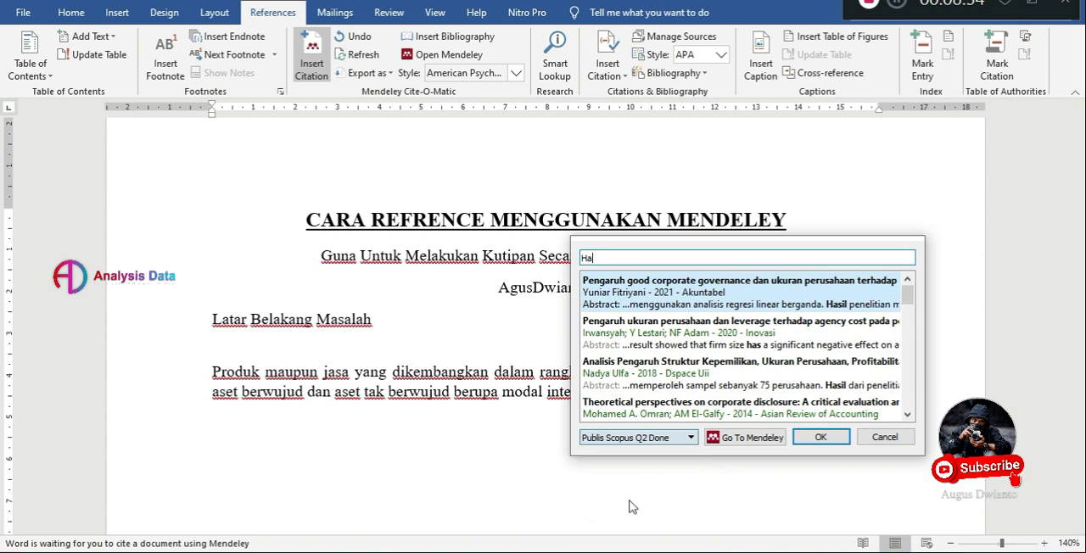
pyautogui.write('p')
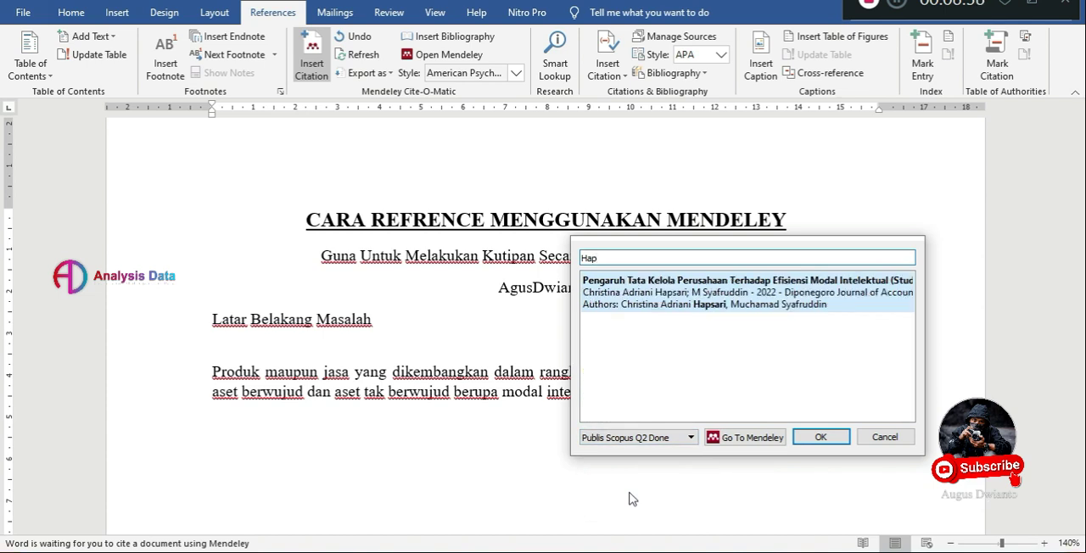
pyautogui.click(661, 305)
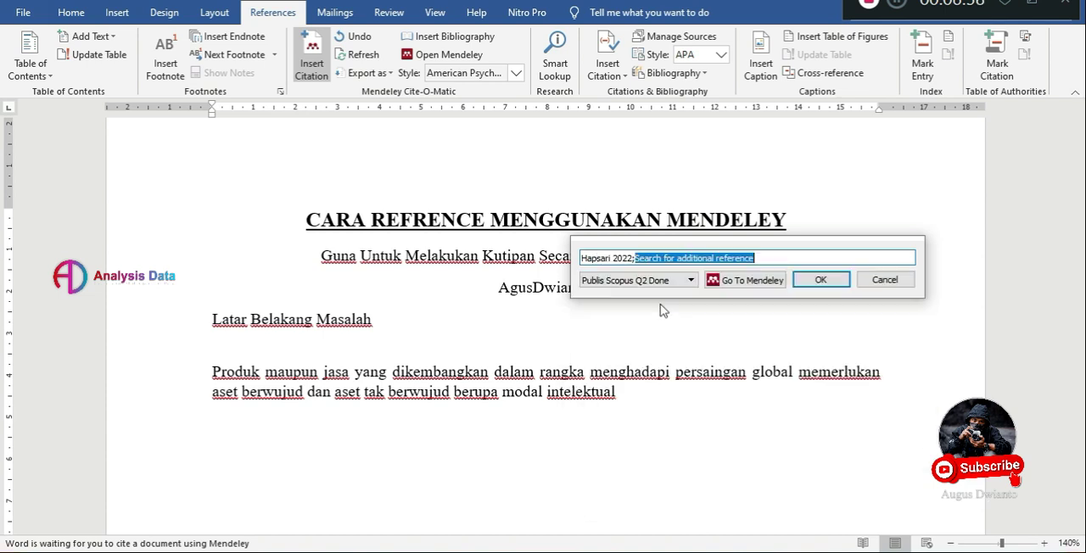
pyautogui.click(820, 281)
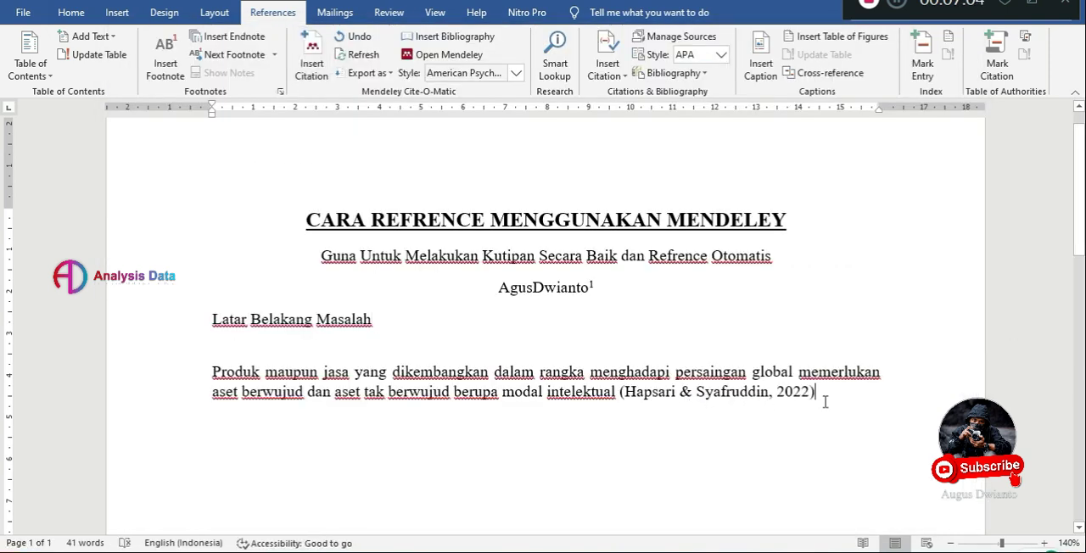
# End the cited sentence with a period and start a new paragraph with "Pendapat dari".
pyautogui.write('.')
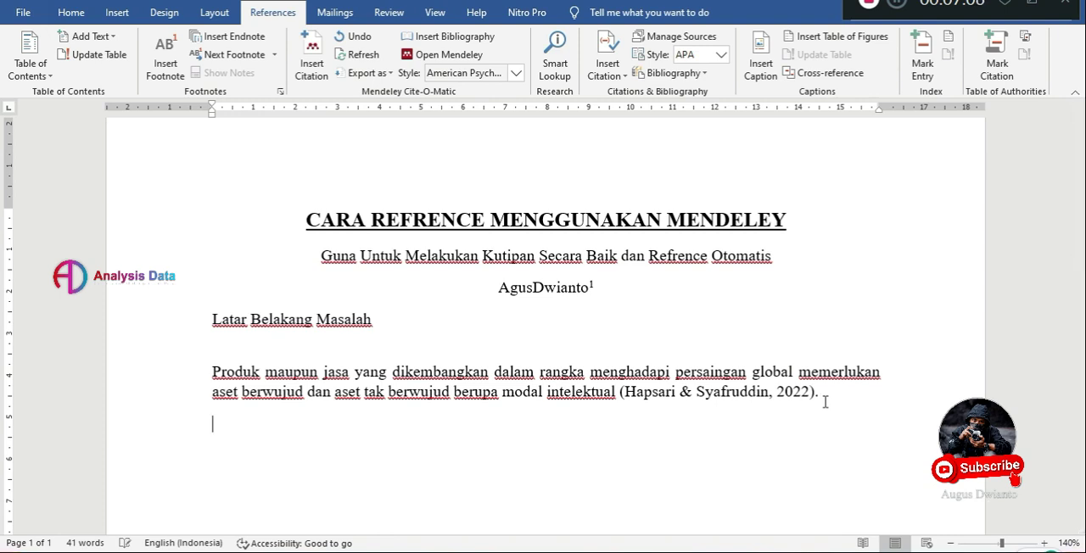
pyautogui.write('Pendapat')
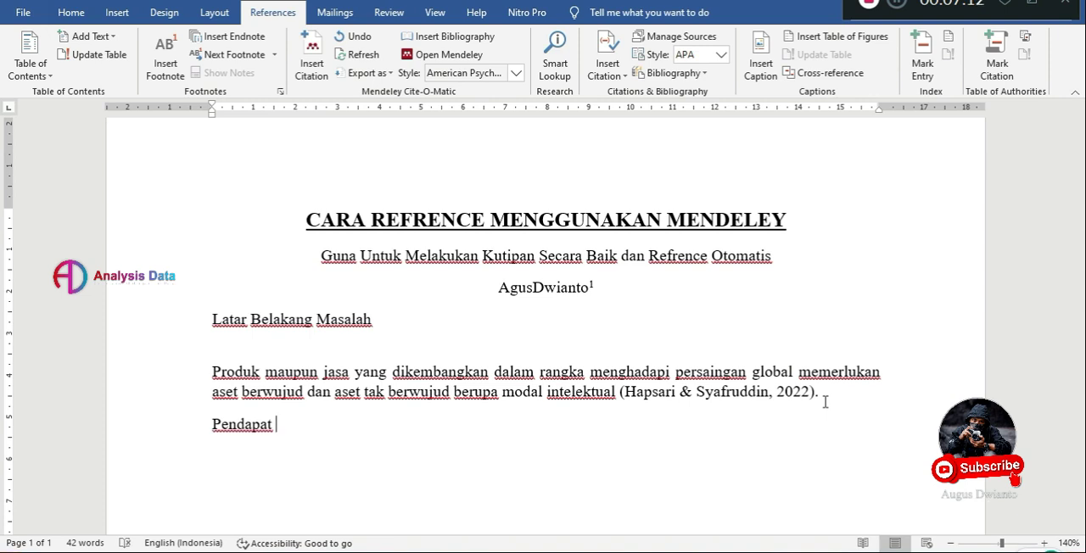
pyautogui.write(' dari')
# Search the references for "Ma" and cite the 2022 Journal of Islamic Marketing article on intellectual capital and maqasid sharia after "Pendapat dari".
pyautogui.click(311, 59)
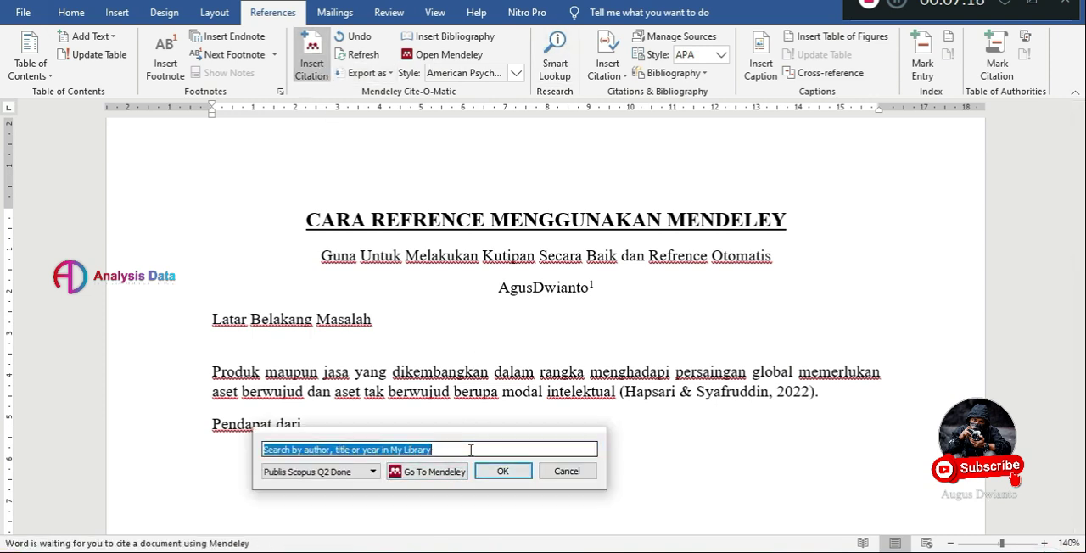
pyautogui.write('Ma')
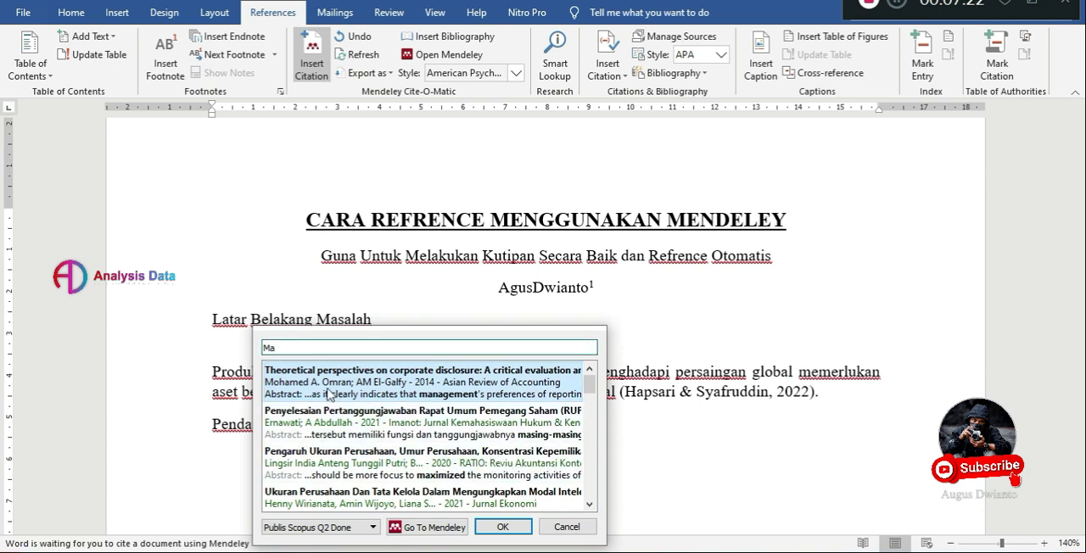
pyautogui.scroll(-3, 429, 496)
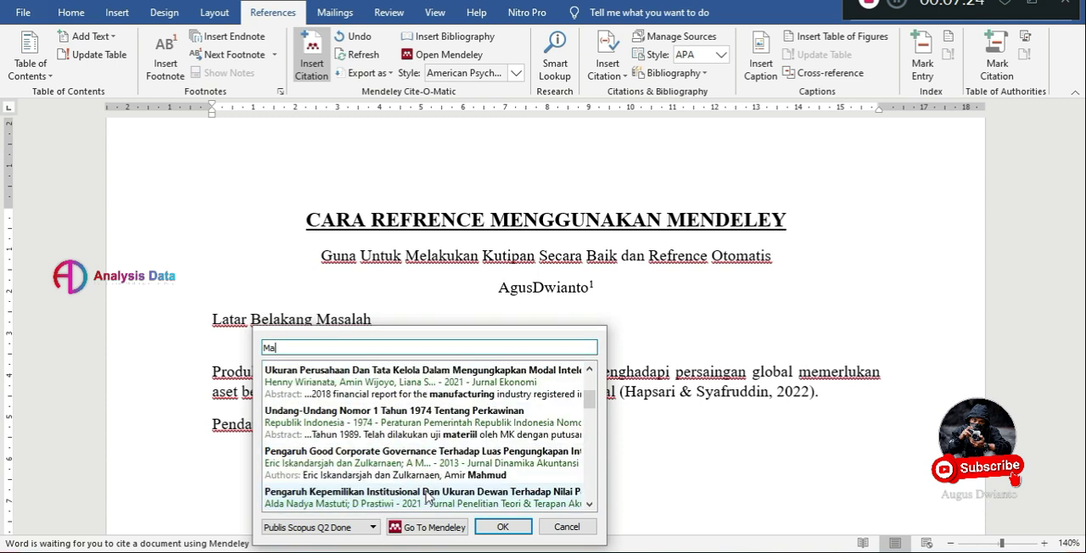
pyautogui.scroll(-3, 428, 496)
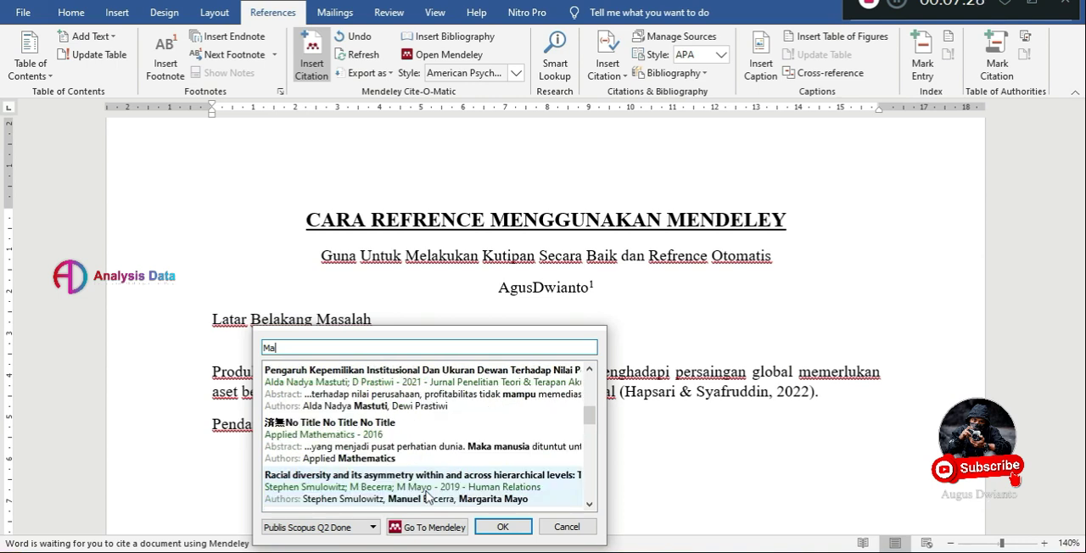
pyautogui.scroll(-3, 428, 498)
pyautogui.scroll(-3, 395, 439)
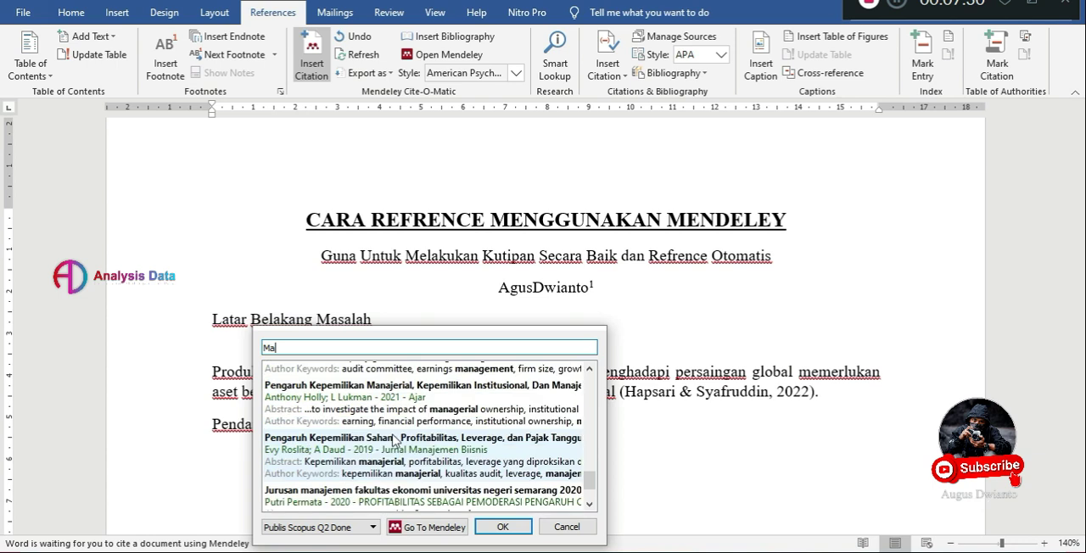
pyautogui.scroll(-2, 395, 439)
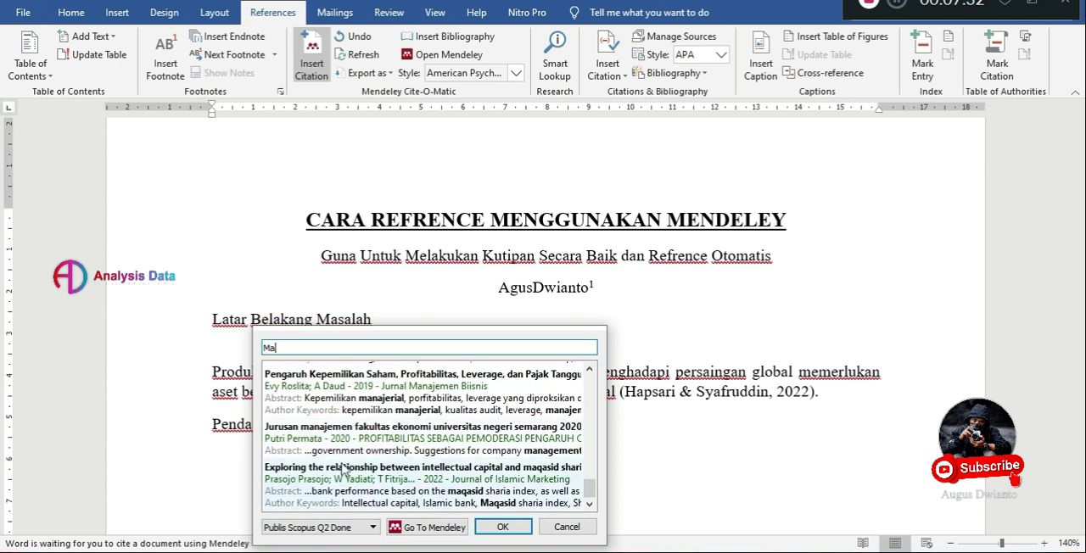
pyautogui.click(366, 490)
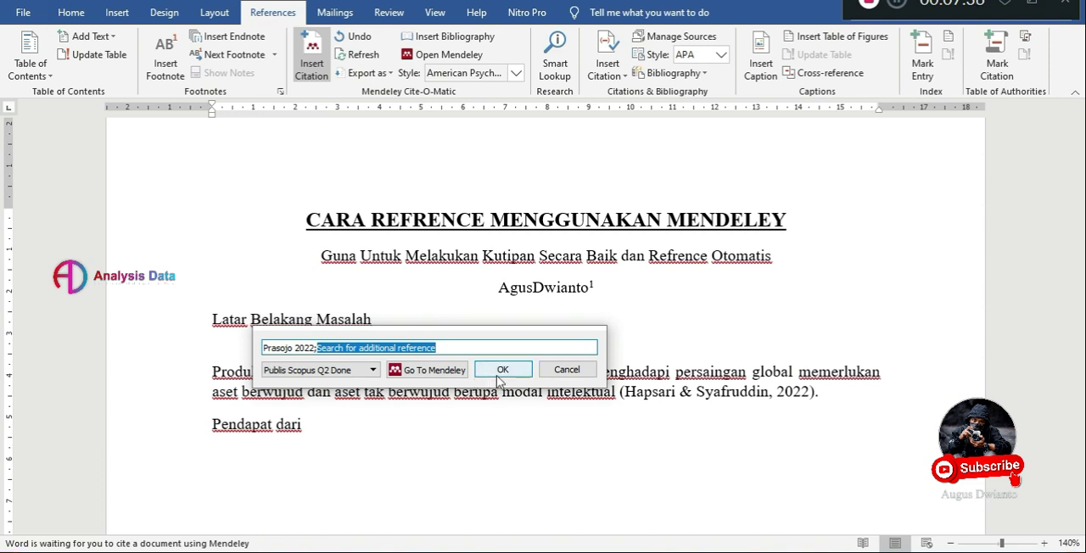
pyautogui.click(502, 370)
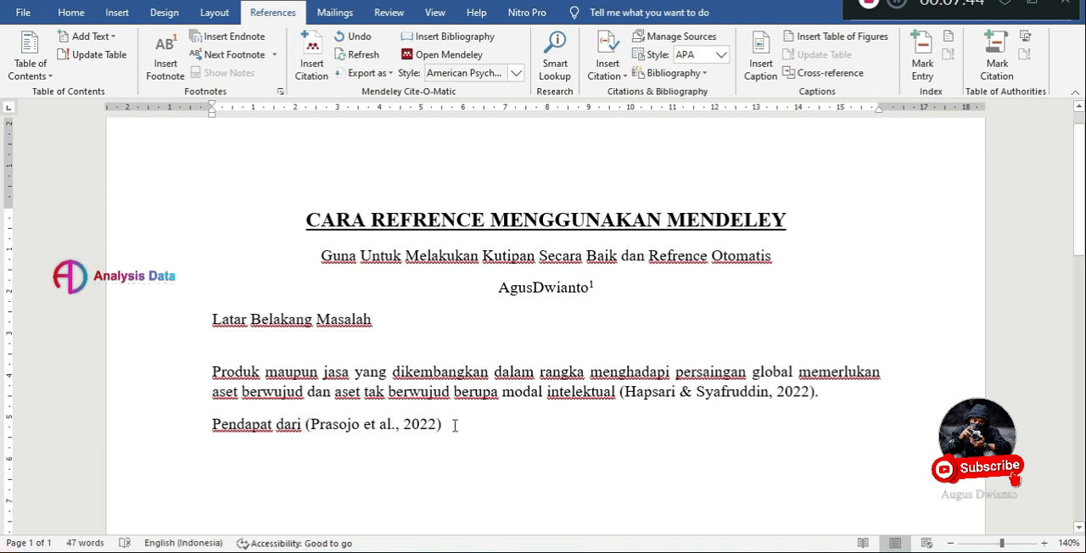
# Continue the sentence after the second citation with the word "bahwa".
pyautogui.write('bawa')
pyautogui.write('h')
pyautogui.press('BackSpace')
pyautogui.press('BackSpace')
pyautogui.press('BackSpace')
pyautogui.press('BackSpace')
pyautogui.write('ahawa')
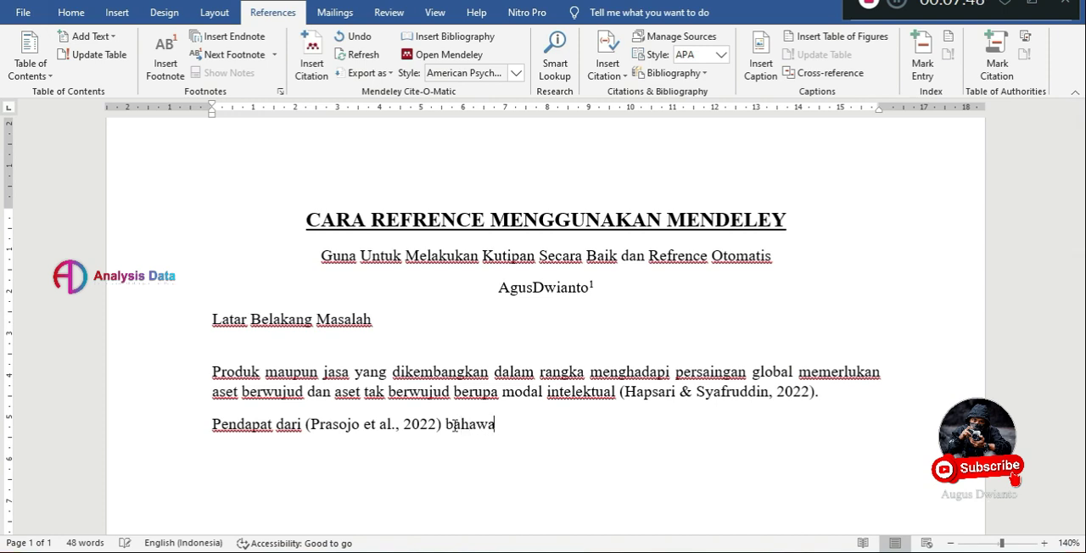
pyautogui.press('BackSpace')
pyautogui.press('BackSpace')
pyautogui.press('BackSpace')
pyautogui.write('wa')
# Switch to Mendeley Desktop and open the 2021 Akuntabel article "Pengaruh good corporate governance dan ukuran perusahaan" from the Publis Scopus Q2 Done group.
pyautogui.click(519, 551)
pyautogui.click(161, 126)
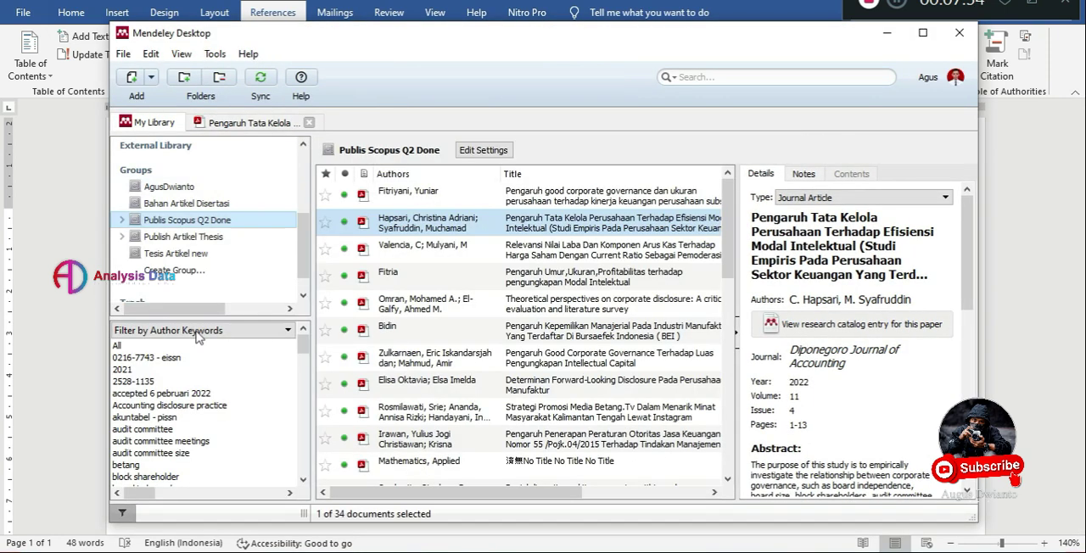
pyautogui.scroll(-3, 499, 336)
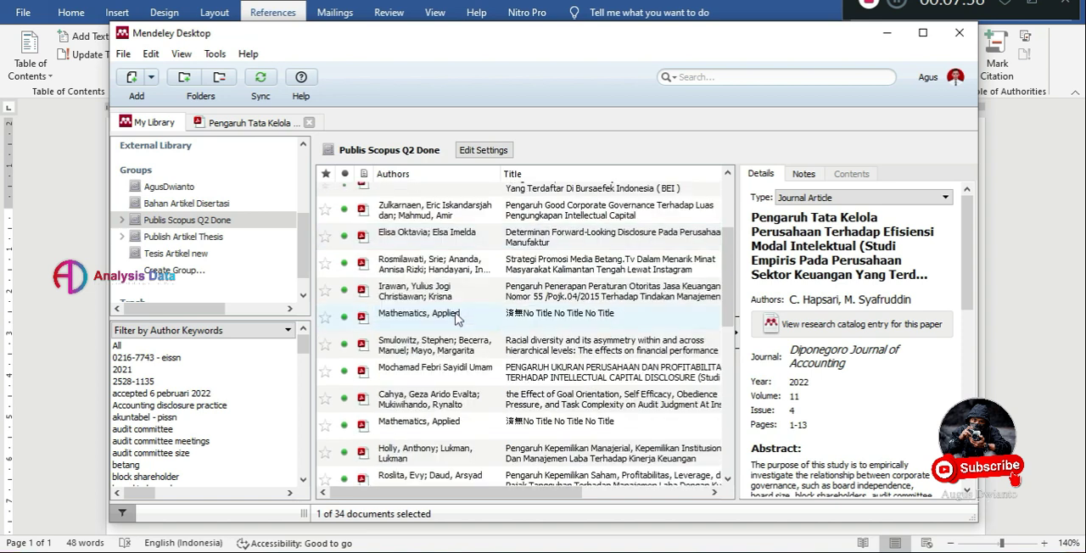
pyautogui.scroll(-2, 404, 370)
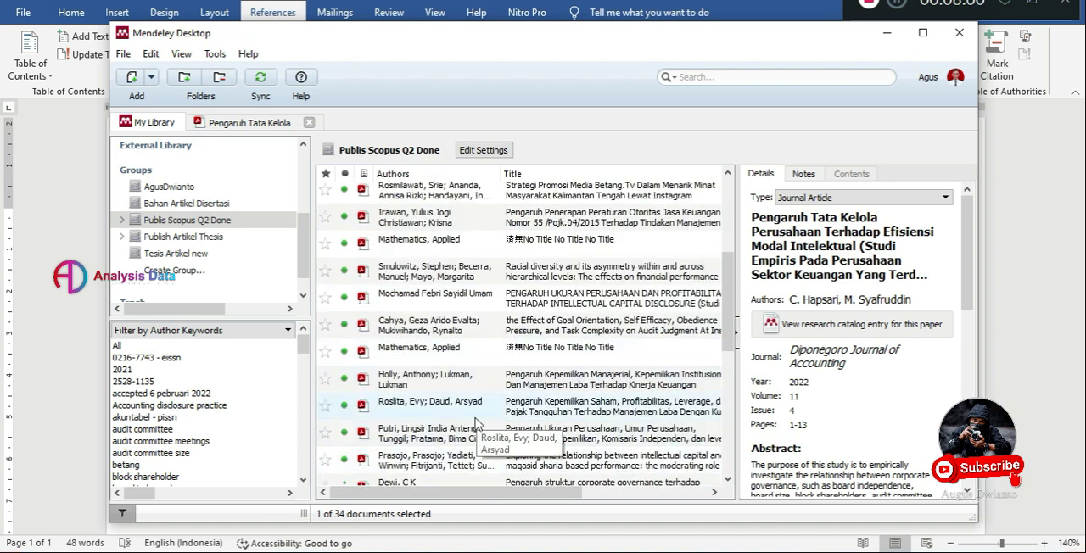
pyautogui.scroll(-3, 475, 423)
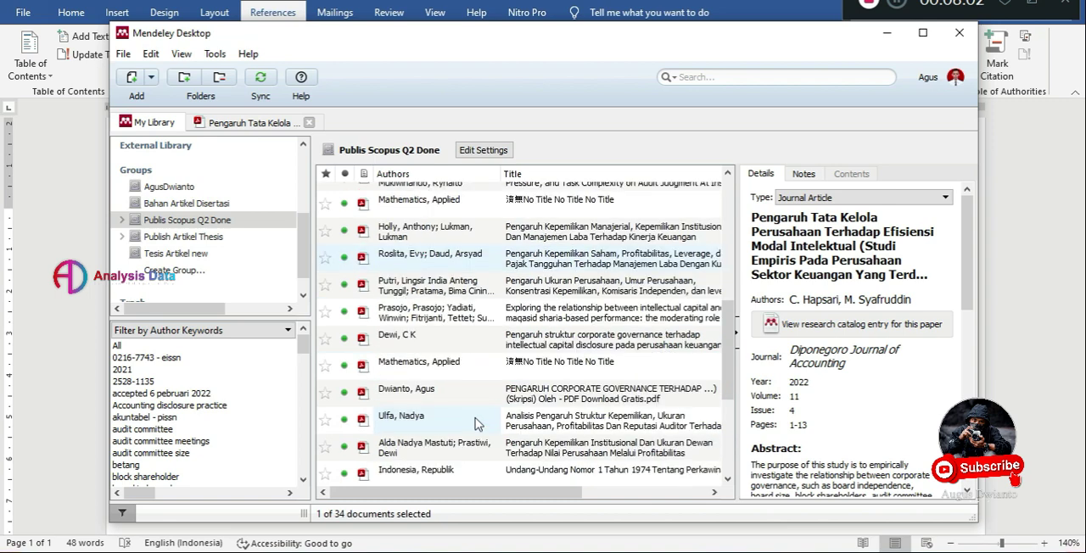
pyautogui.scroll(-5, 475, 424)
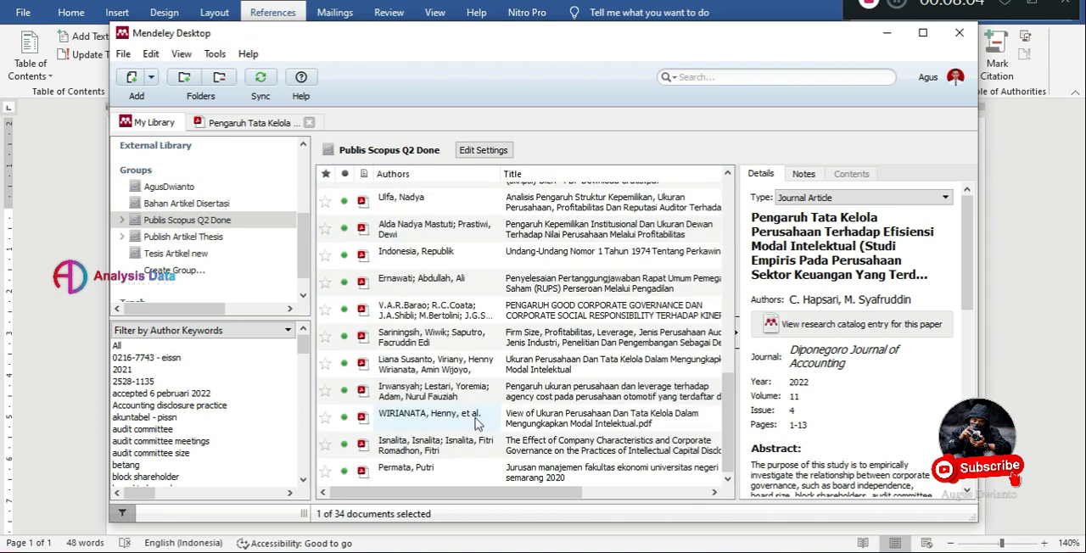
pyautogui.scroll(5, 475, 424)
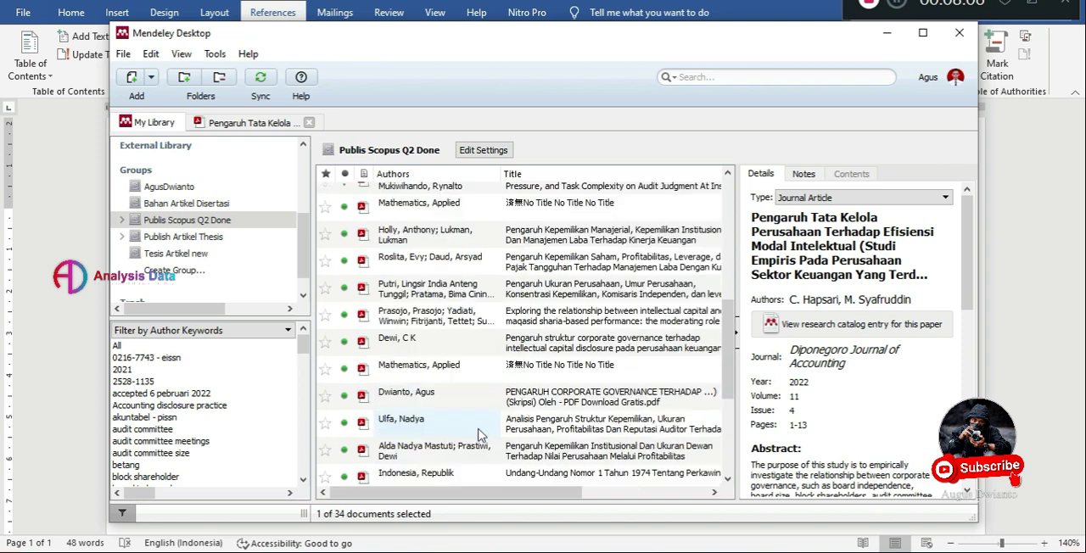
pyautogui.scroll(8, 477, 434)
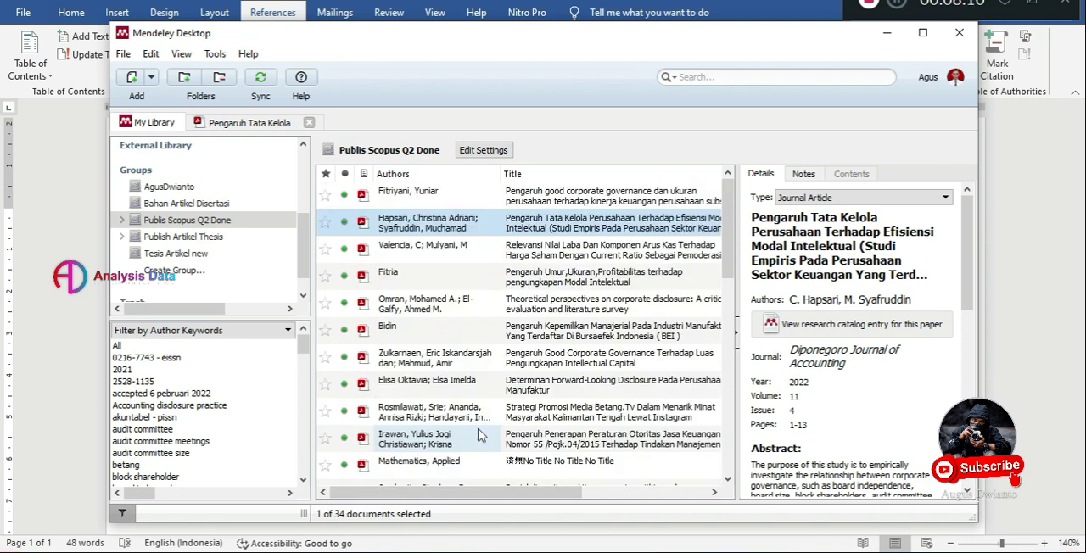
pyautogui.doubleClick(448, 194)
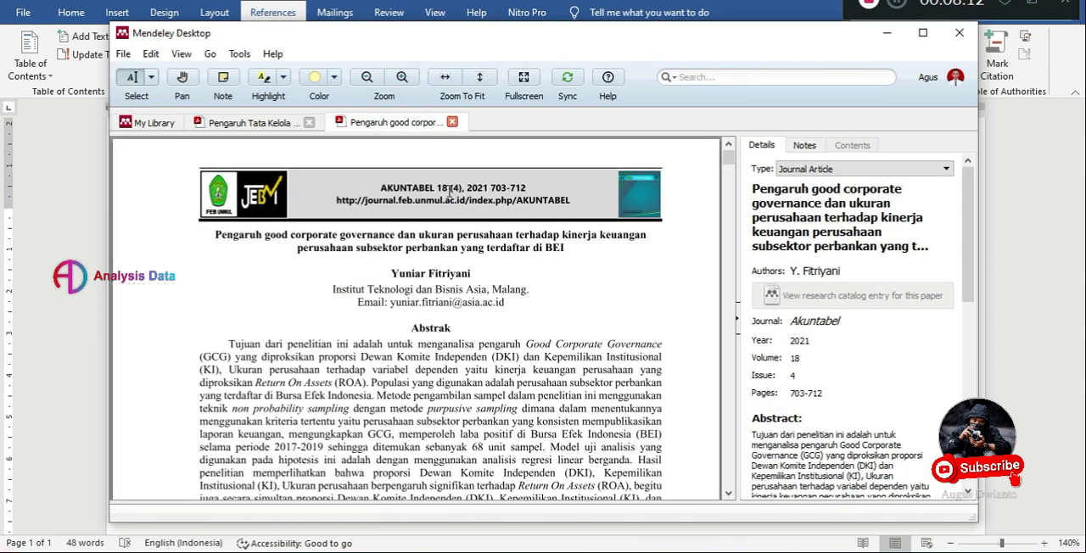
# Copy the first sentence of the article's PENDAHULUAN section, from "Salah satu tujuan terpenting" through "para pemegang saham".
pyautogui.scroll(-10, 355, 397)
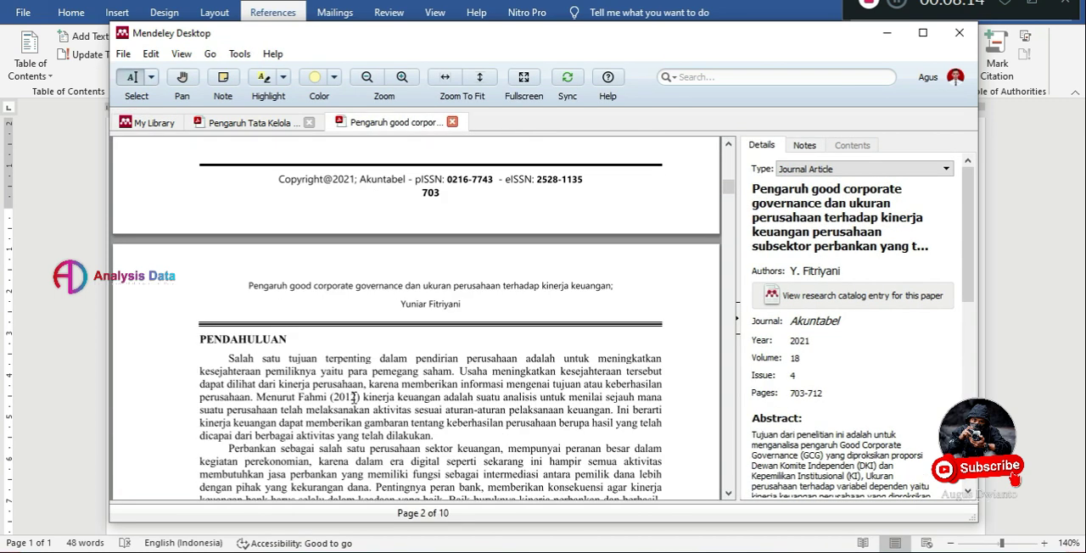
pyautogui.moveTo(239, 357); pyautogui.dragTo(450, 373)
pyautogui.rightClick(444, 373)
pyautogui.click(481, 424)
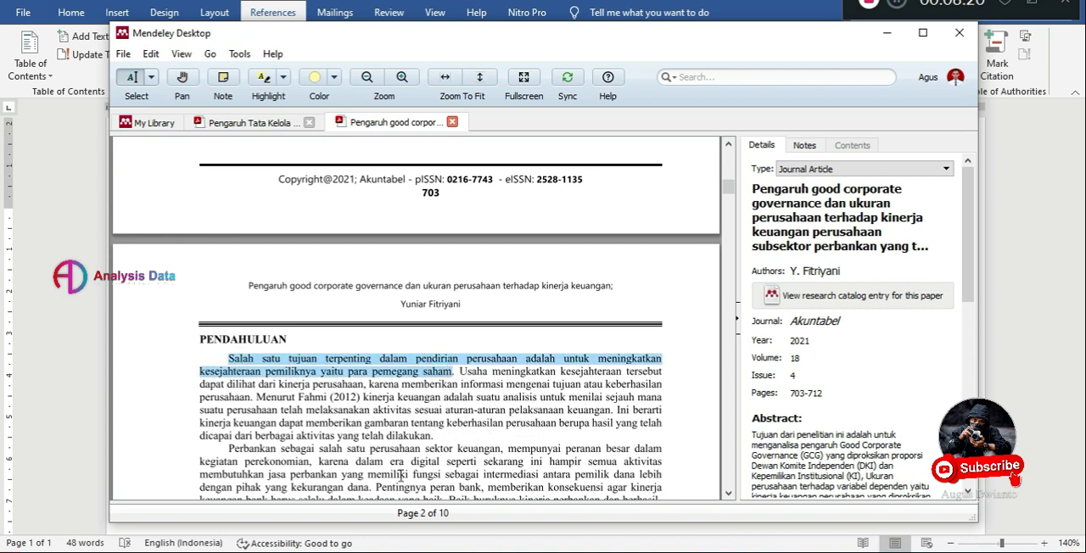
# Switch to the Word document and delete the citation and the word "bahwa" that follow "Pendapat dari".
pyautogui.hotkey('alt', 'Tab')
pyautogui.moveTo(524, 433); pyautogui.dragTo(361, 427)
pyautogui.press('BackSpace')
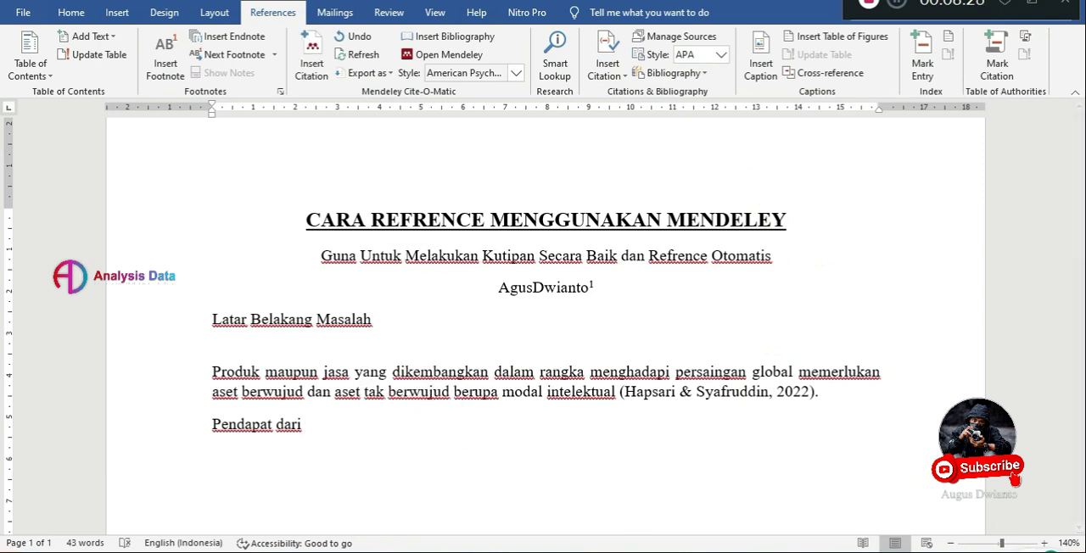
# Check the article's author in the Mendeley library, then search for "fitr" and cite the 2021 Akuntabel article after "Pendapat dari".
pyautogui.hotkey('alt', 'Tab')
pyautogui.click(153, 126)
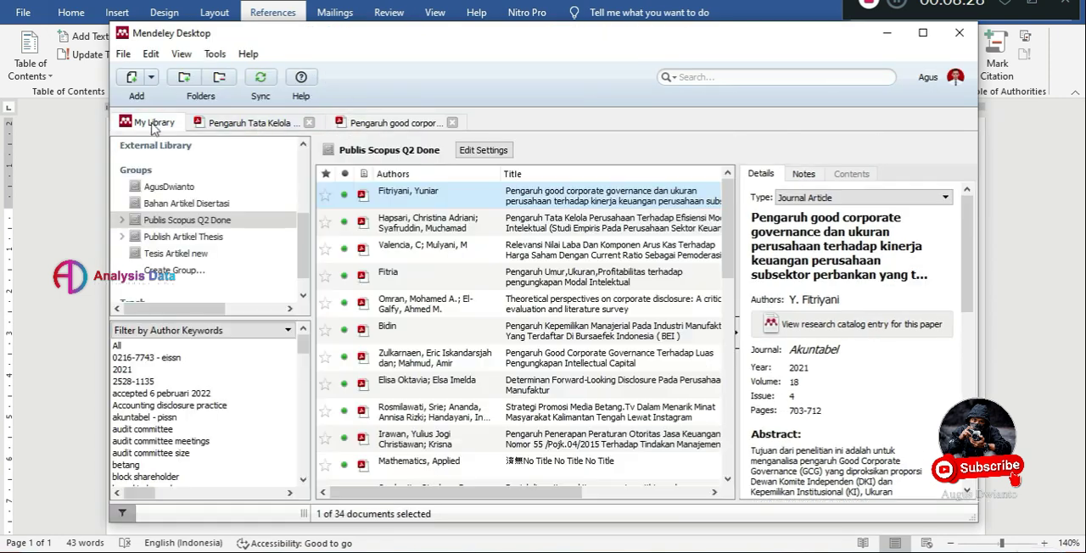
pyautogui.click(57, 248)
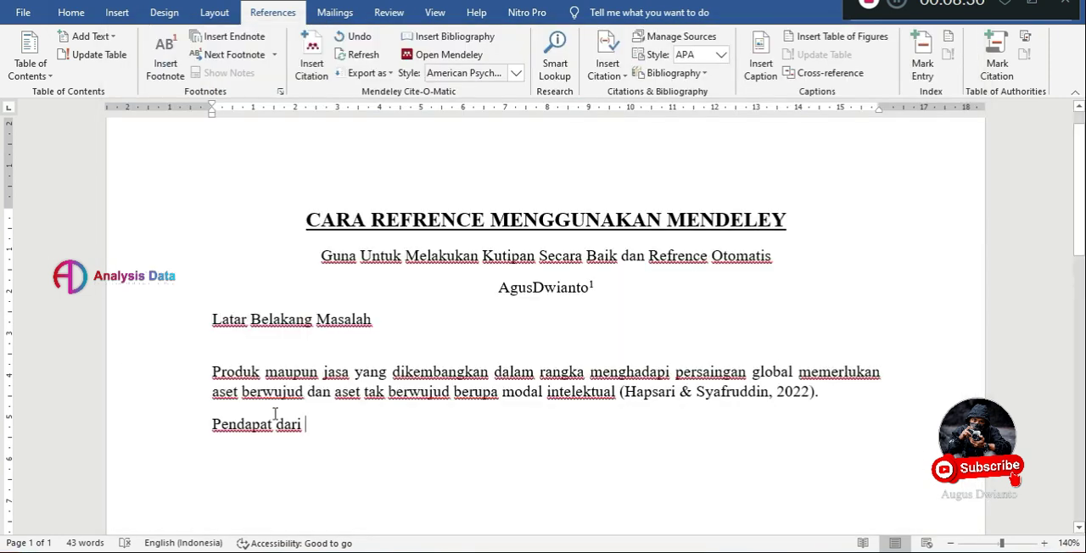
pyautogui.click(312, 60)
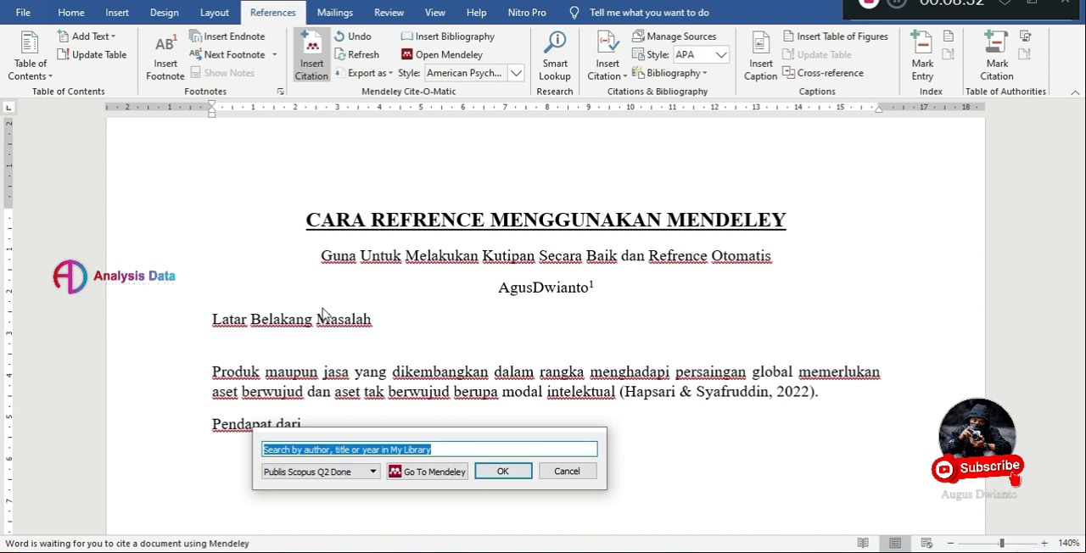
pyautogui.write('fitr')
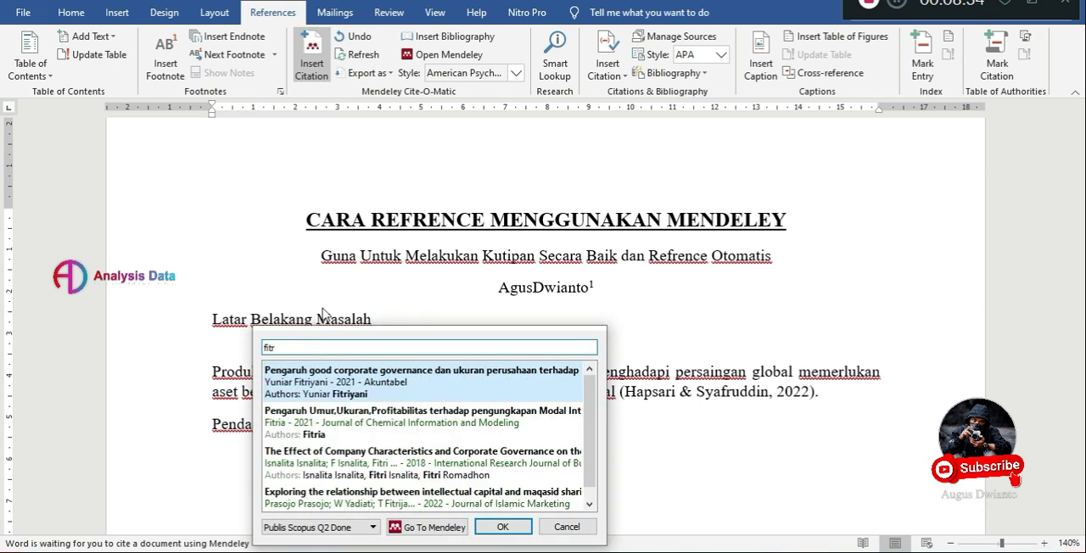
pyautogui.click(365, 382)
pyautogui.click(500, 370)
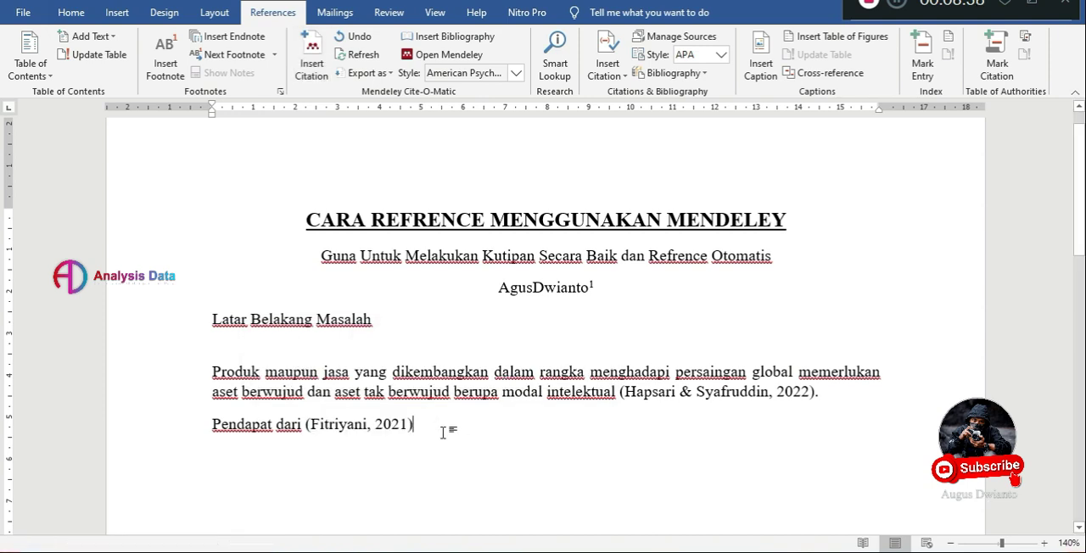
# Paste the copied sentence after the citation as one continuous paragraph ending with a comma.
pyautogui.hotkey('ctrl', 'v')
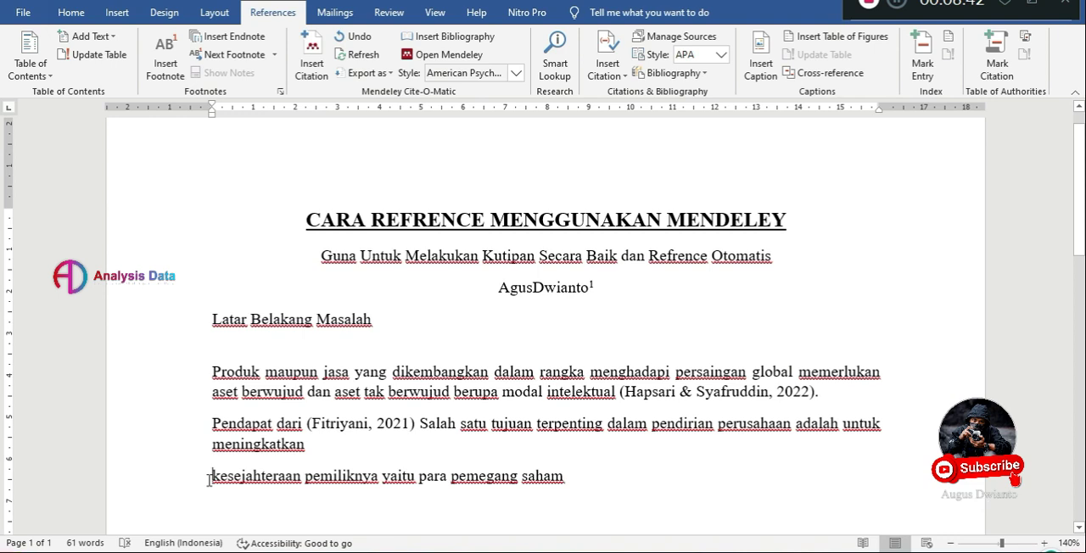
pyautogui.press('BackSpace')
pyautogui.write('n')
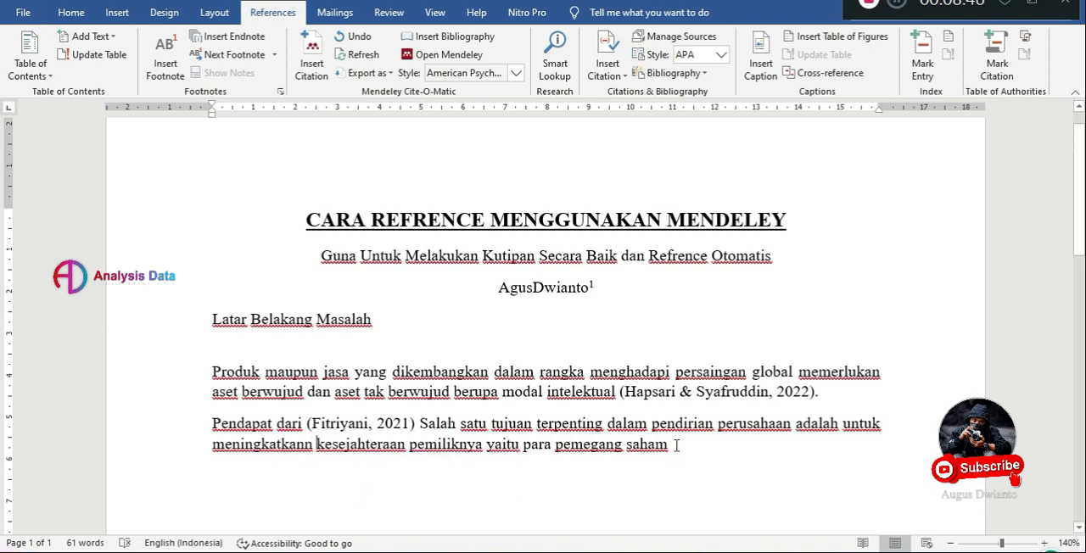
pyautogui.press('BackSpace')
pyautogui.write('.')
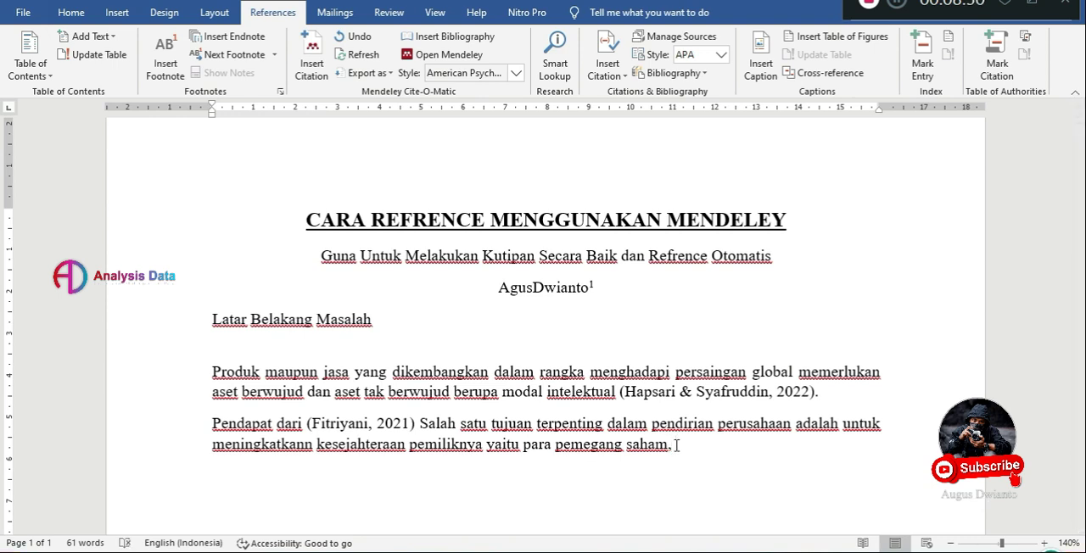
# Cite the 2021 Akuntabel article again after "para pemegang saham,", clearing the 2018 reference picked first.
pyautogui.click(313, 61)
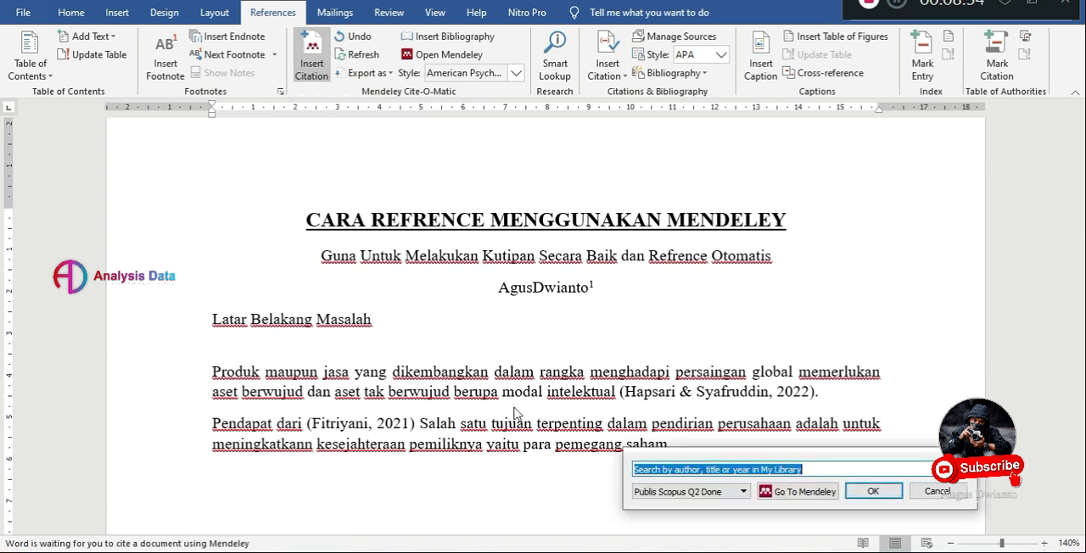
pyautogui.write('a')
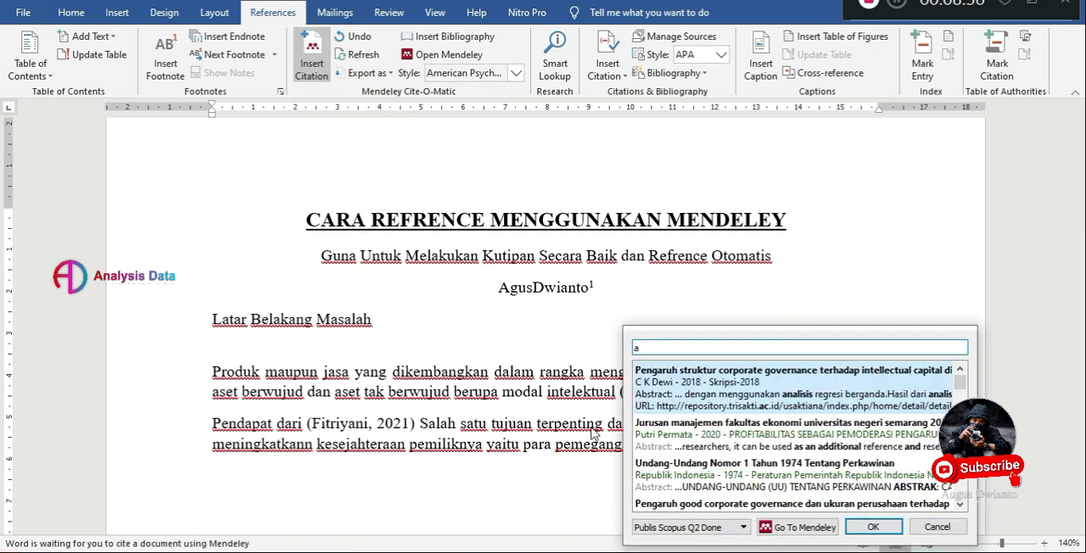
pyautogui.doubleClick(696, 377)
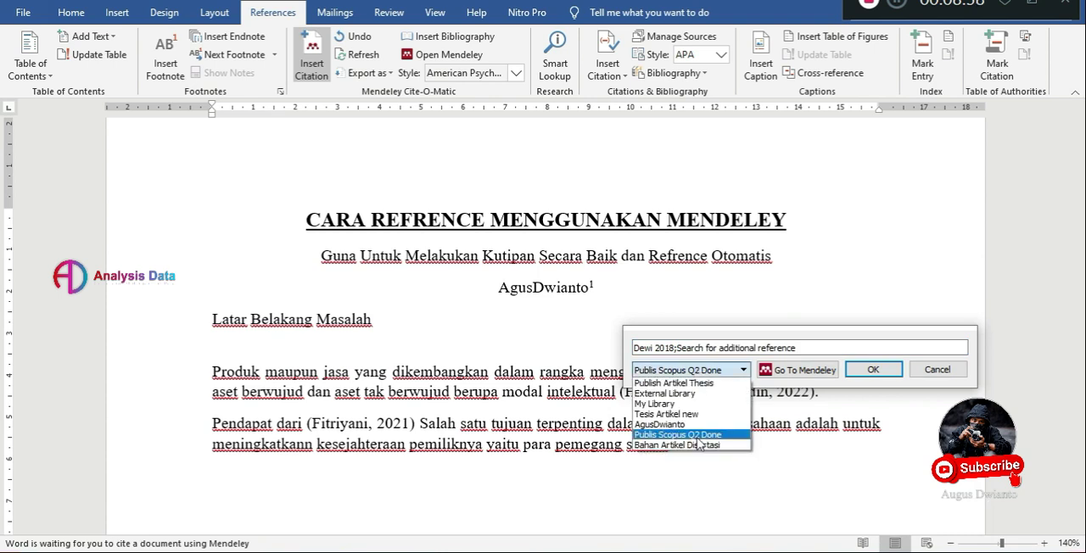
pyautogui.click(696, 436)
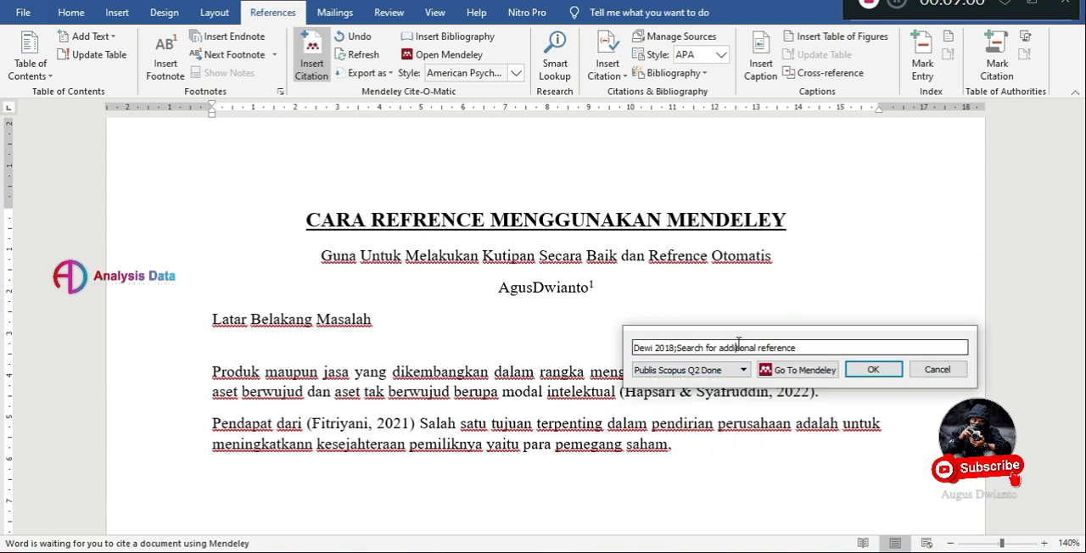
pyautogui.moveTo(808, 346); pyautogui.dragTo(653, 348)
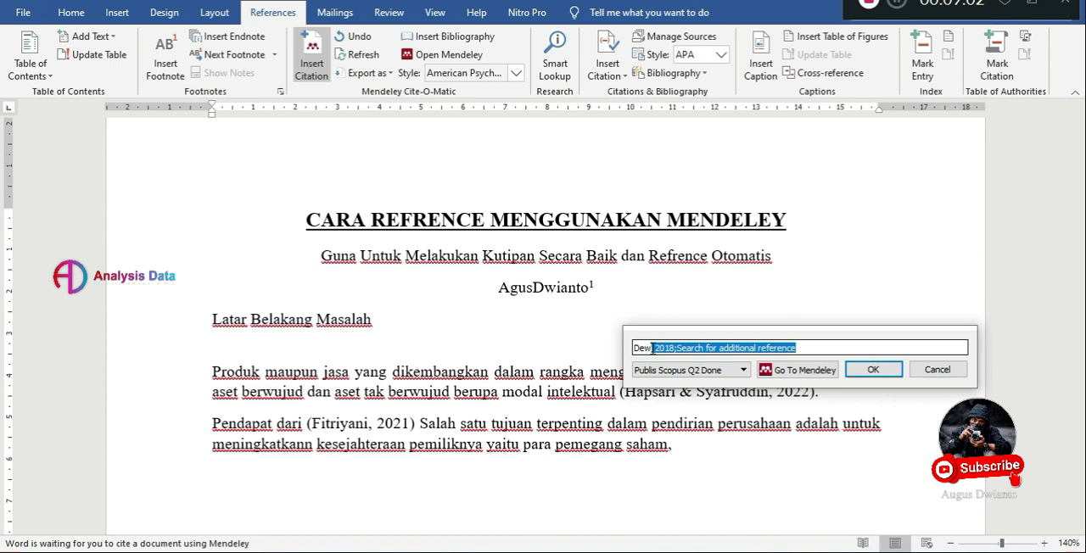
pyautogui.press('BackSpace')
pyautogui.click(673, 381)
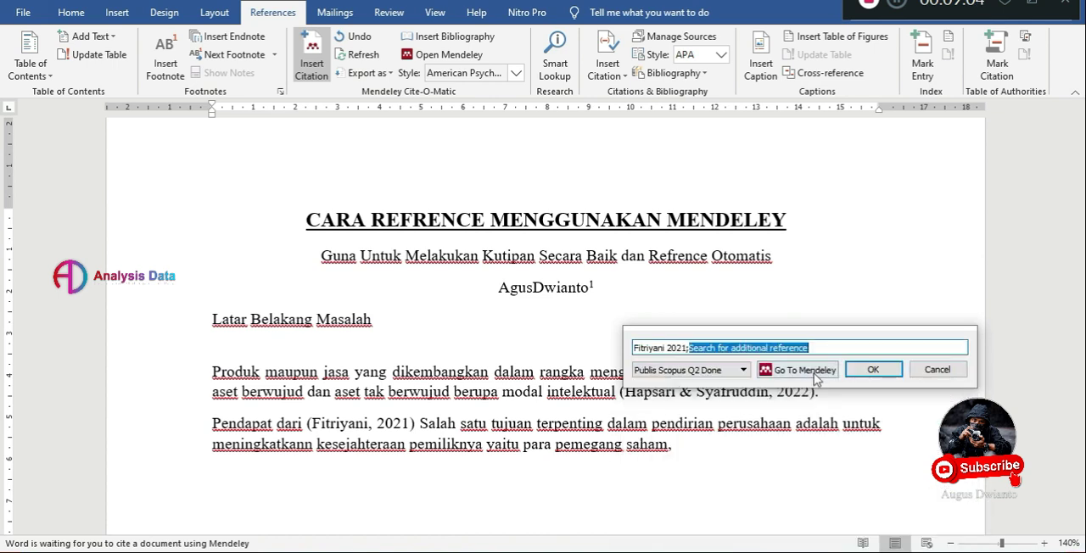
pyautogui.click(867, 368)
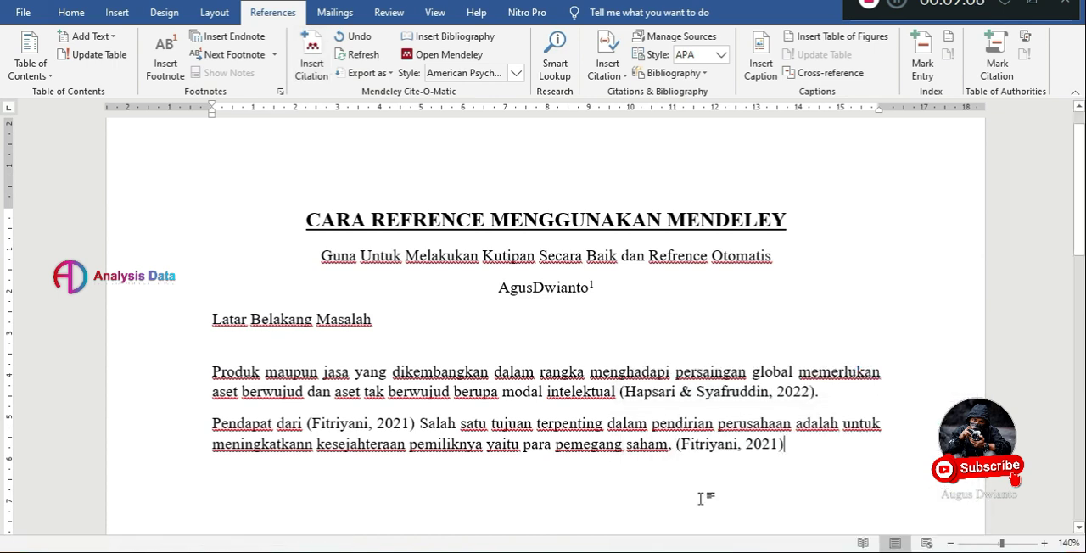
# Add the filler text "jgdjgajdgwyd98ydoiwdklkdlk" and cite the 2015 Jurnal Ilmu Manajemen Universitas Tadulako article after it, searching for "in".
pyautogui.write('jgdjgajdg')
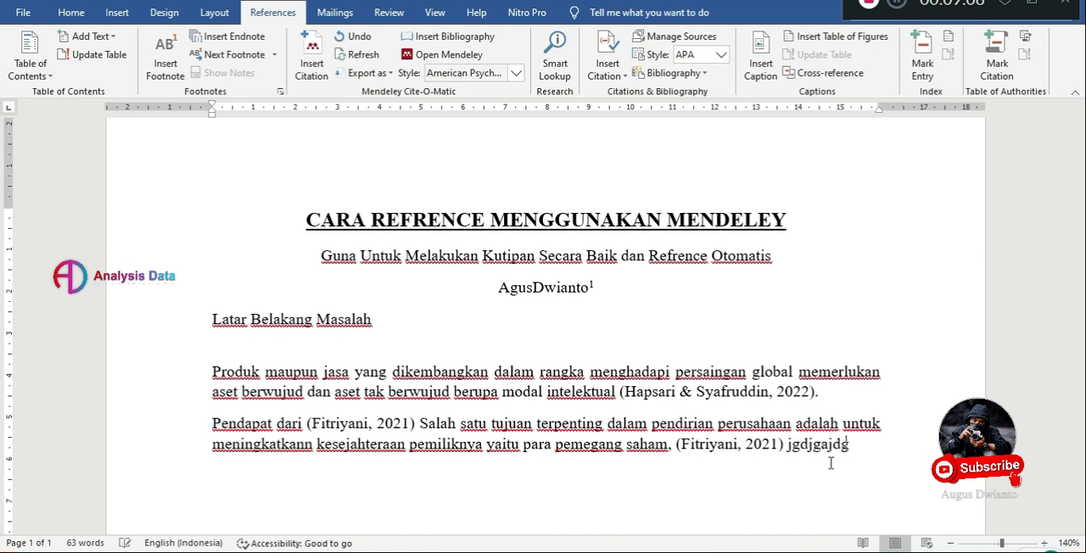
pyautogui.write('wyd98ydoiwdklkldlk')
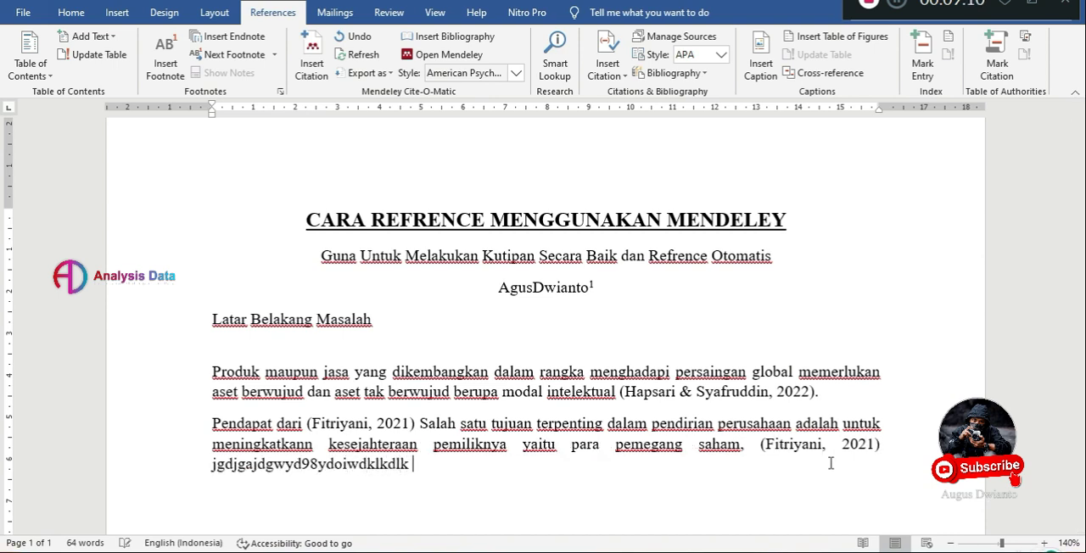
pyautogui.click(311, 61)
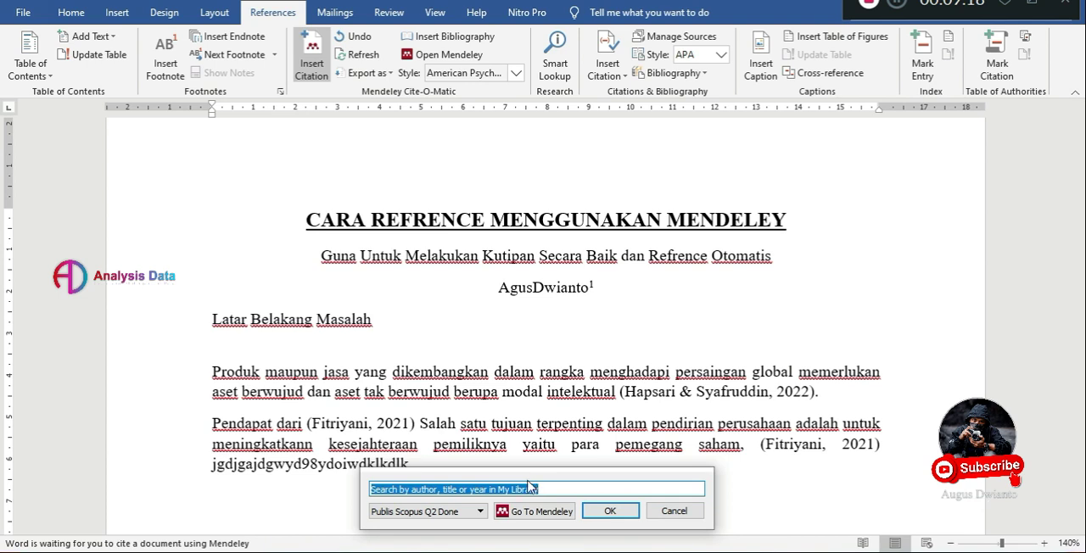
pyautogui.write('in')
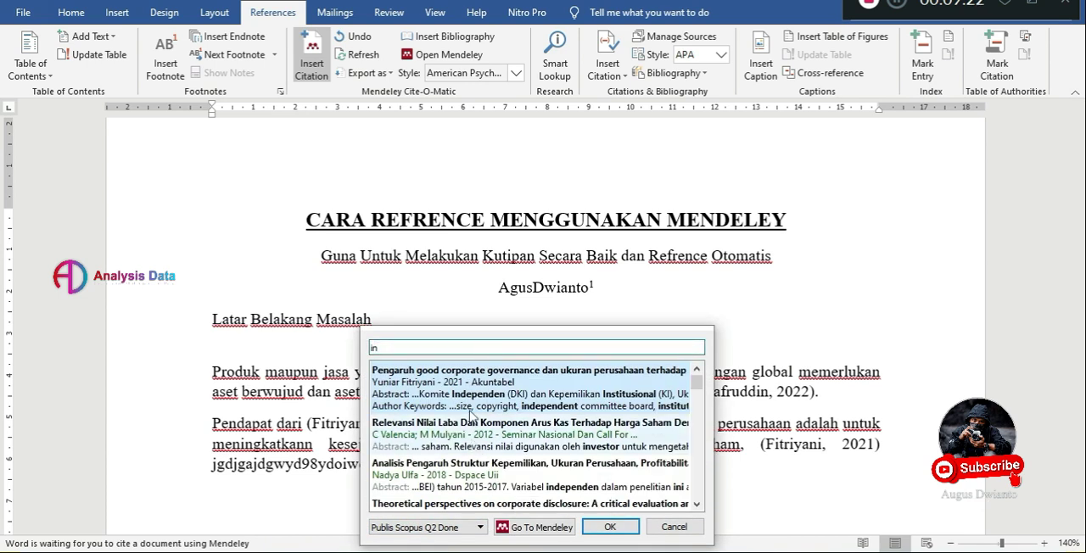
pyautogui.scroll(-3, 462, 418)
pyautogui.scroll(-5, 460, 424)
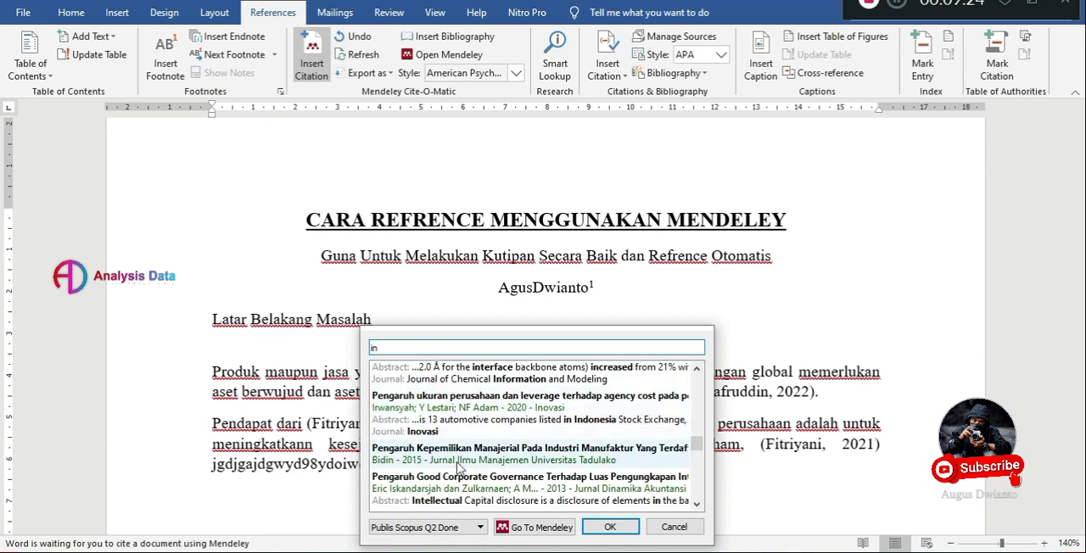
pyautogui.doubleClick(459, 468)
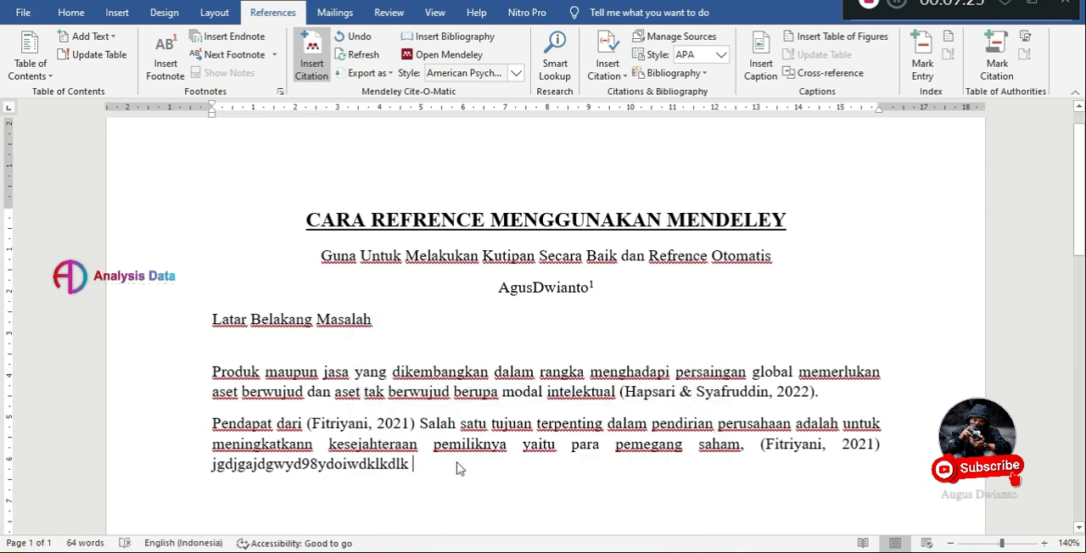
# Add the filler text "lkshodh[2u3029u3ekwndlk" after the 2015 citation and cite the 2018 Skripsi-2018 reference after it, searching for "ind".
pyautogui.click(538, 471)
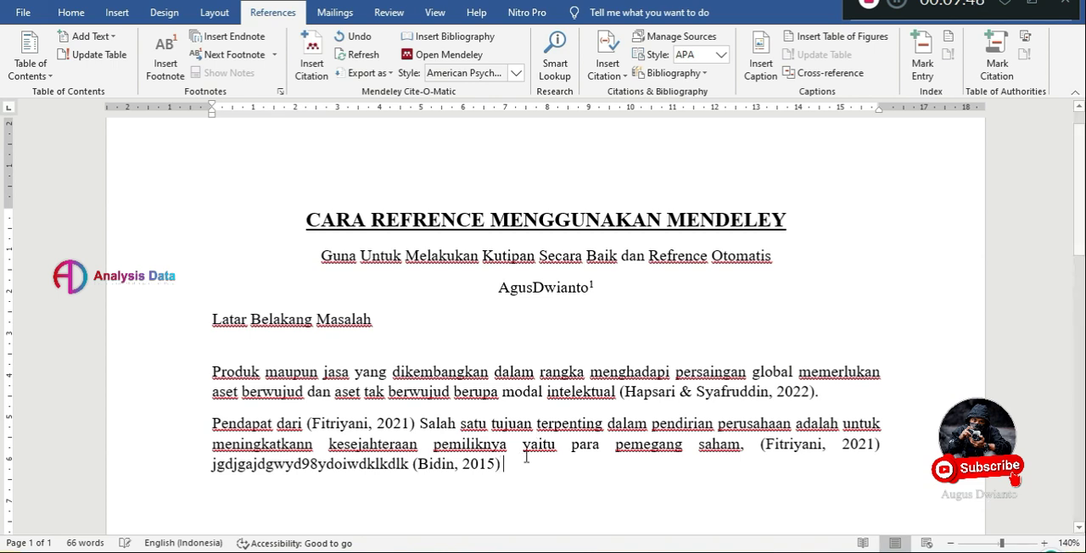
pyautogui.write('lkshodh[2u3029u3ekwndlk')
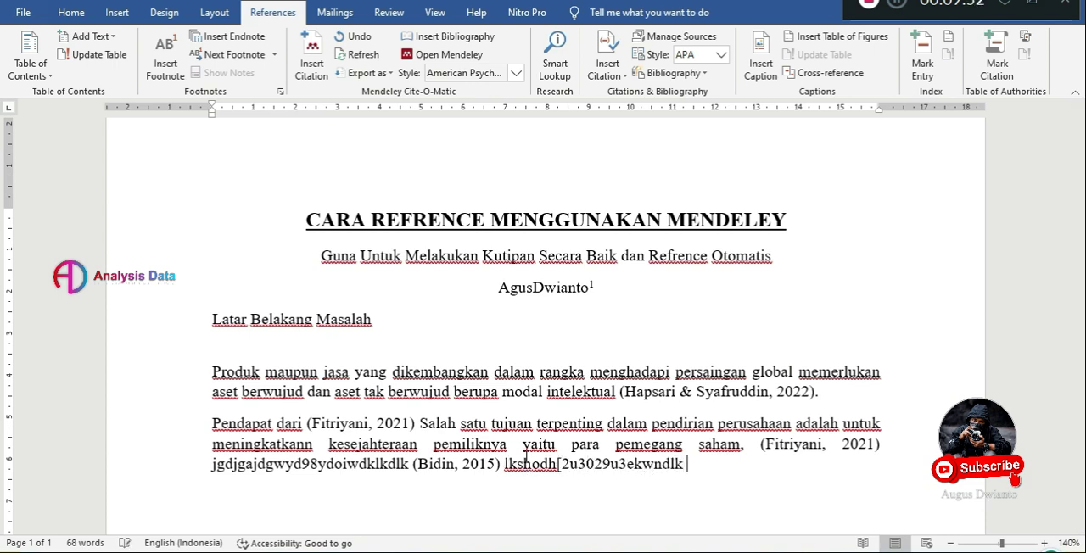
pyautogui.click(308, 68)
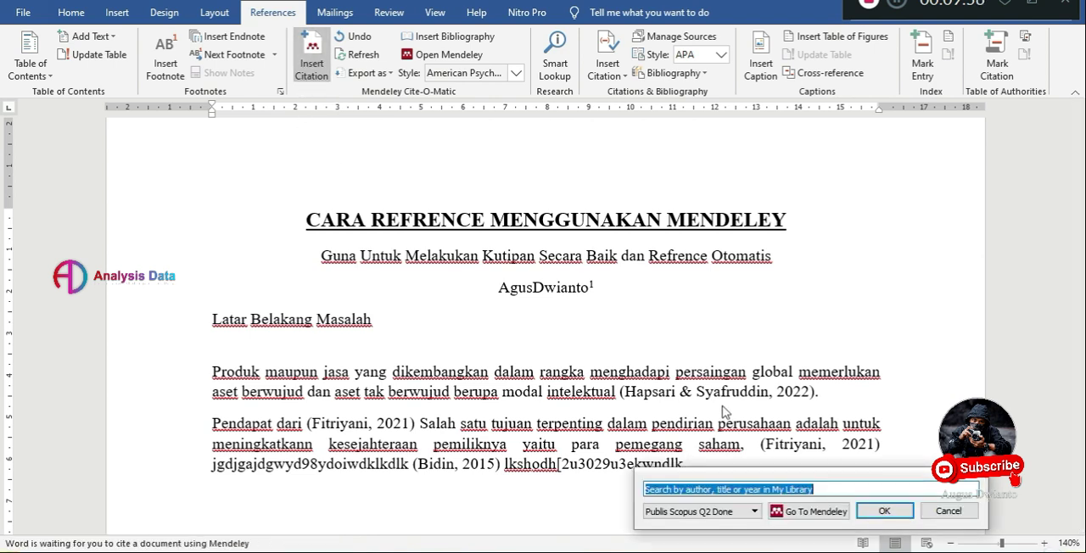
pyautogui.write('ind')
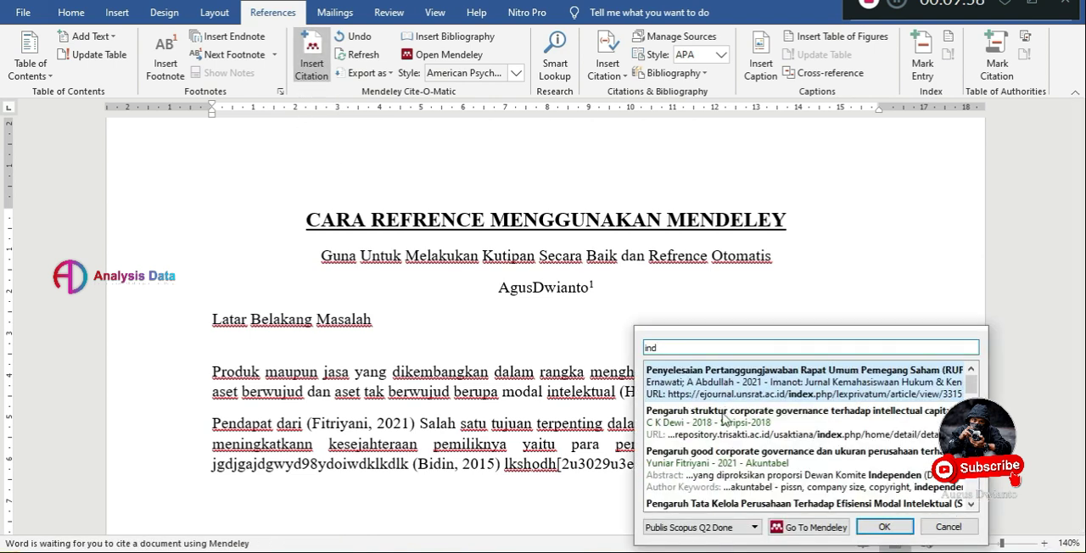
pyautogui.doubleClick(726, 436)
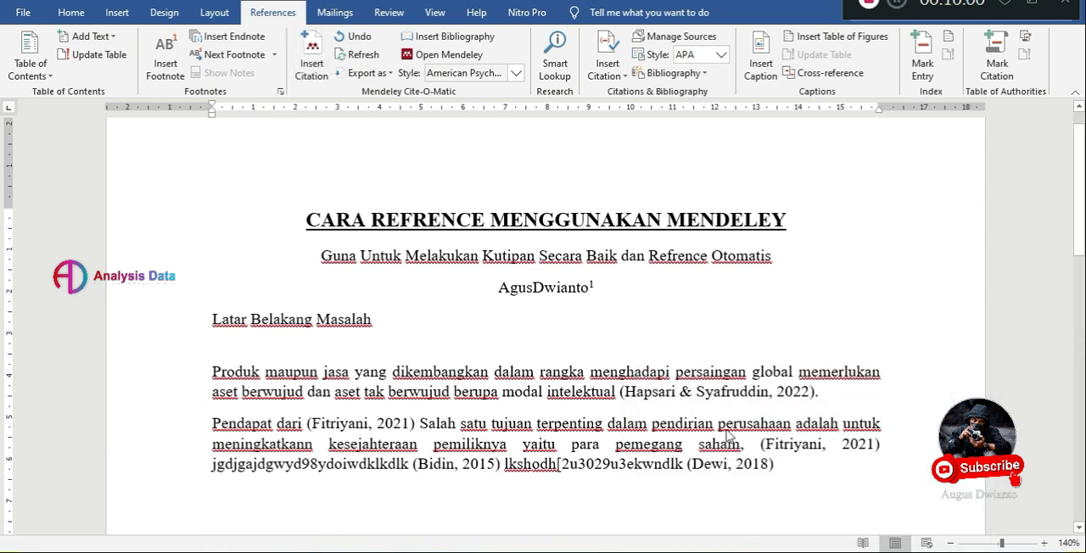
# Add a centered, bold heading "REFRENCE" several lines below the last paragraph.
pyautogui.scroll(-5, 810, 465)
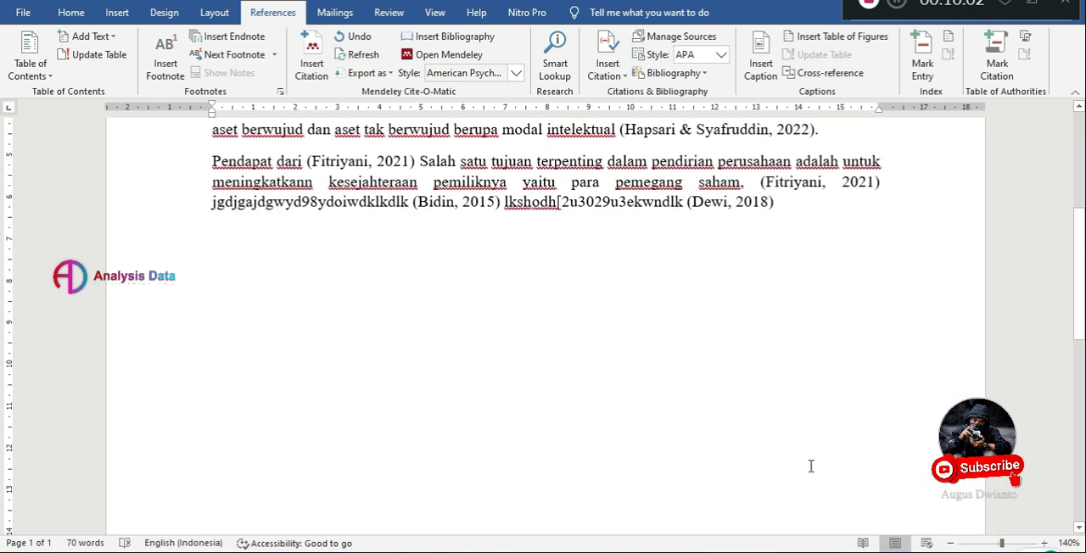
pyautogui.press('Return')
pyautogui.press('Return')
pyautogui.press('Return')
pyautogui.press('Return')
pyautogui.press('Return')
pyautogui.click(71, 12)
pyautogui.click(383, 67)
pyautogui.write('REFR')
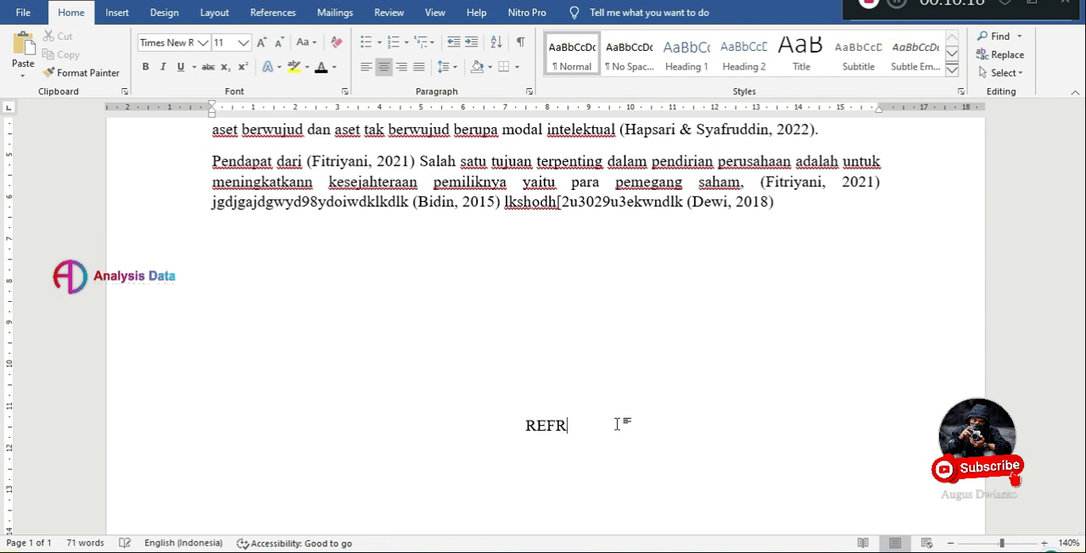
pyautogui.write('ENCE')
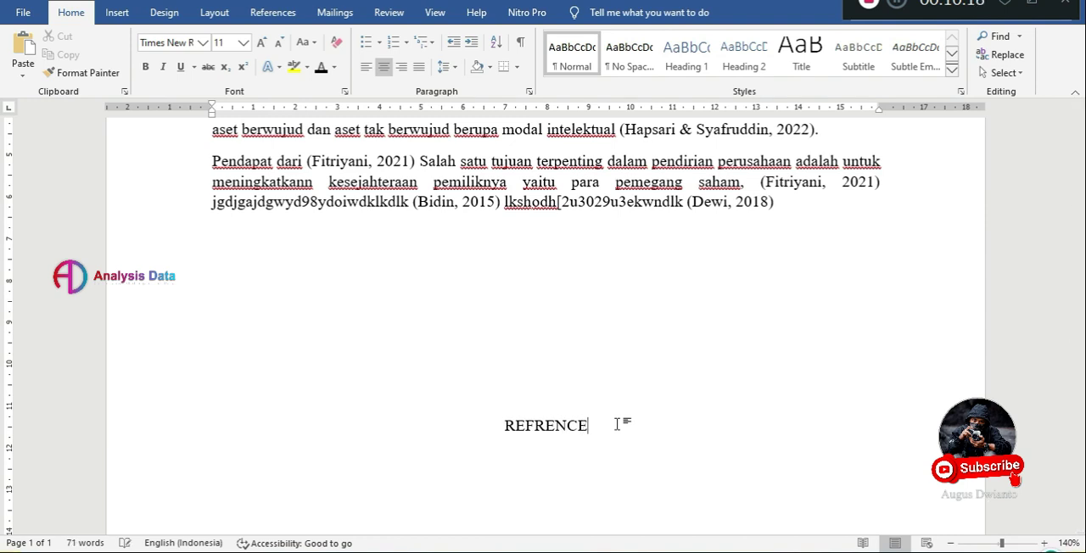
pyautogui.press('BackSpace')
pyautogui.hotkey('shift', 'Up')
pyautogui.hotkey('ctrl', 'b')
# Insert the Mendeley bibliography on a left-aligned line with a 1 cm hanging indent below the "REFRENCE" heading.
pyautogui.click(509, 449)
pyautogui.scroll(-2, 509, 450)
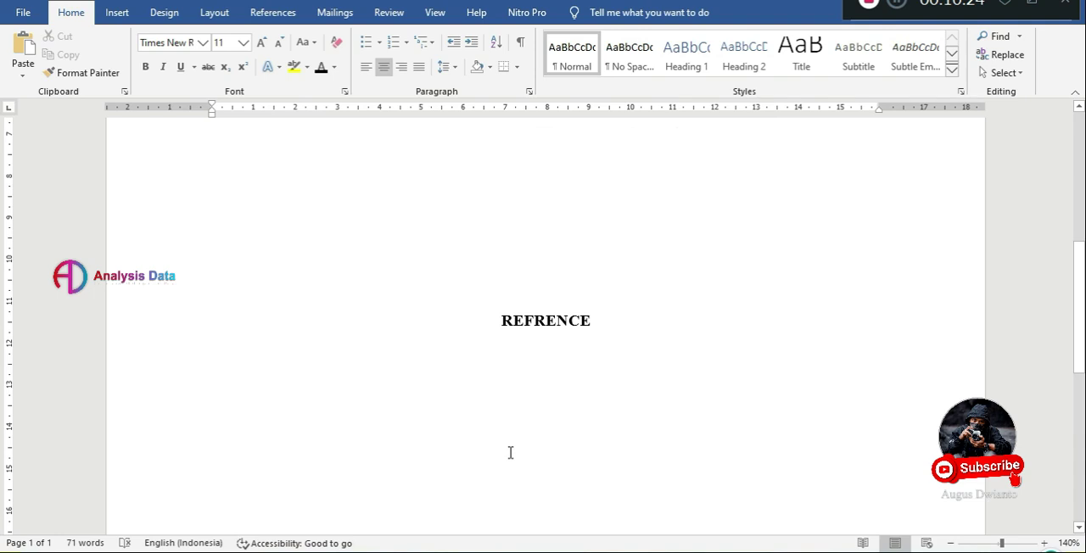
pyautogui.click(368, 73)
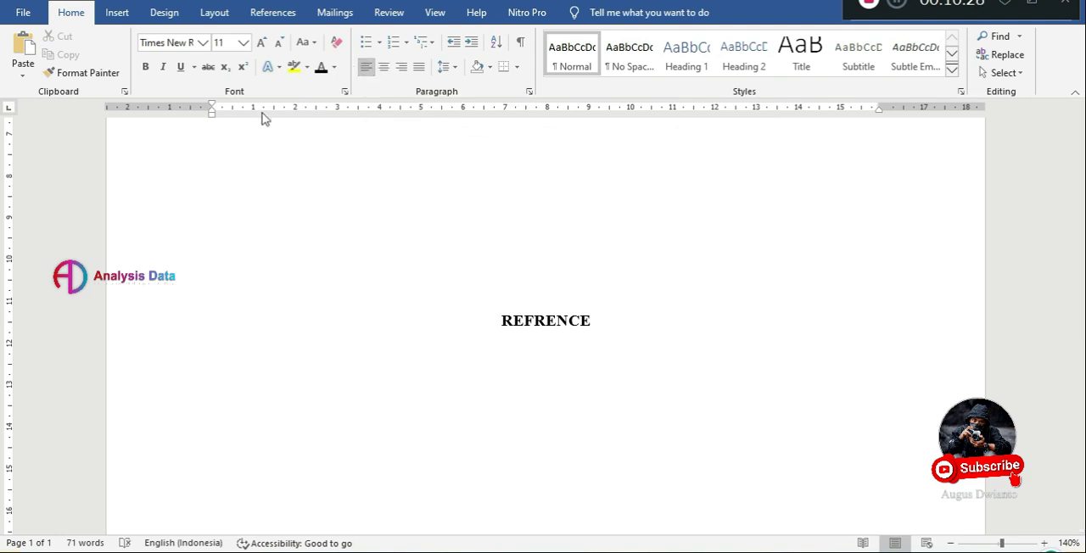
pyautogui.moveTo(213, 112); pyautogui.dragTo(252, 114)
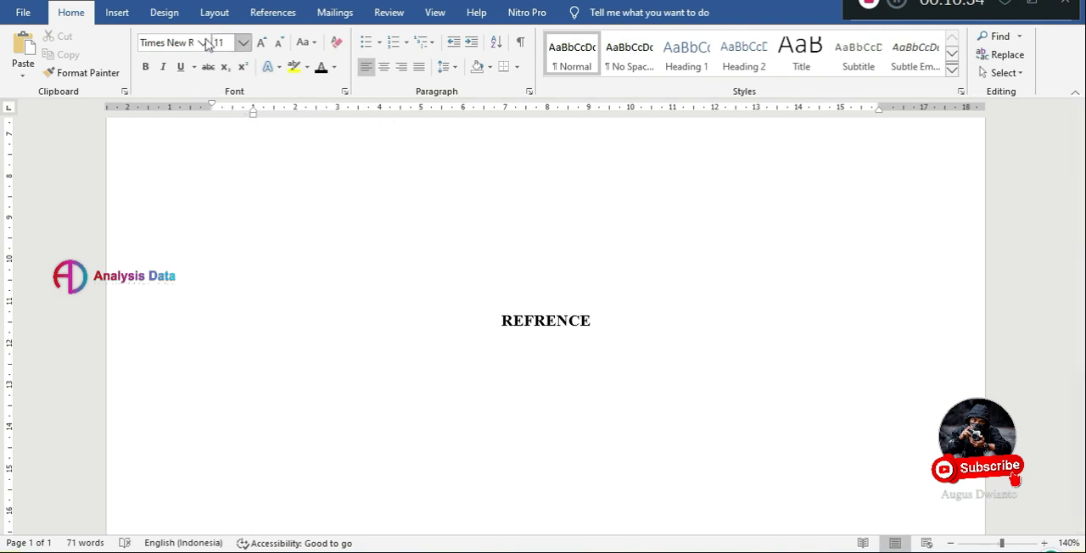
pyautogui.click(263, 13)
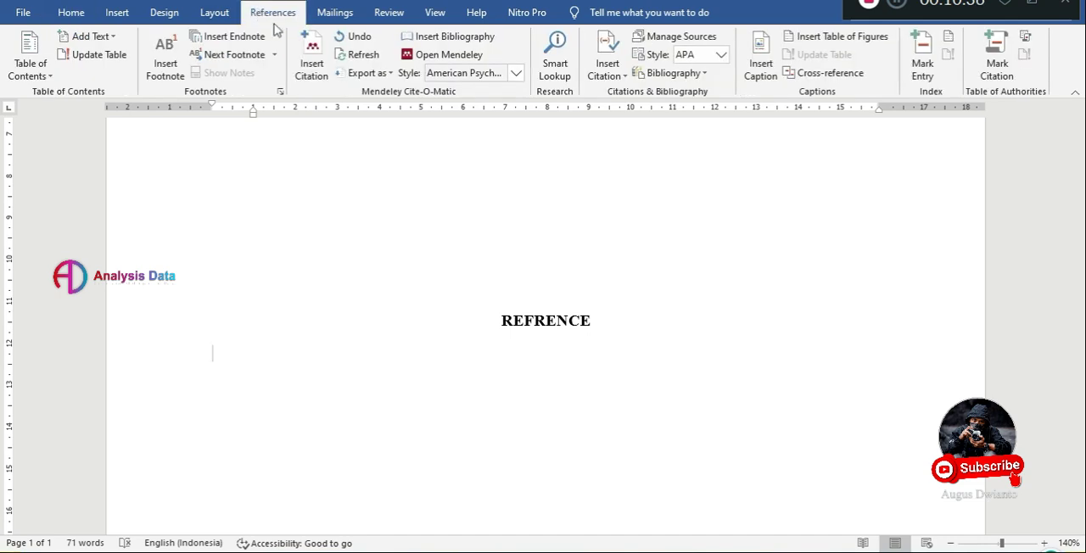
pyautogui.click(449, 45)
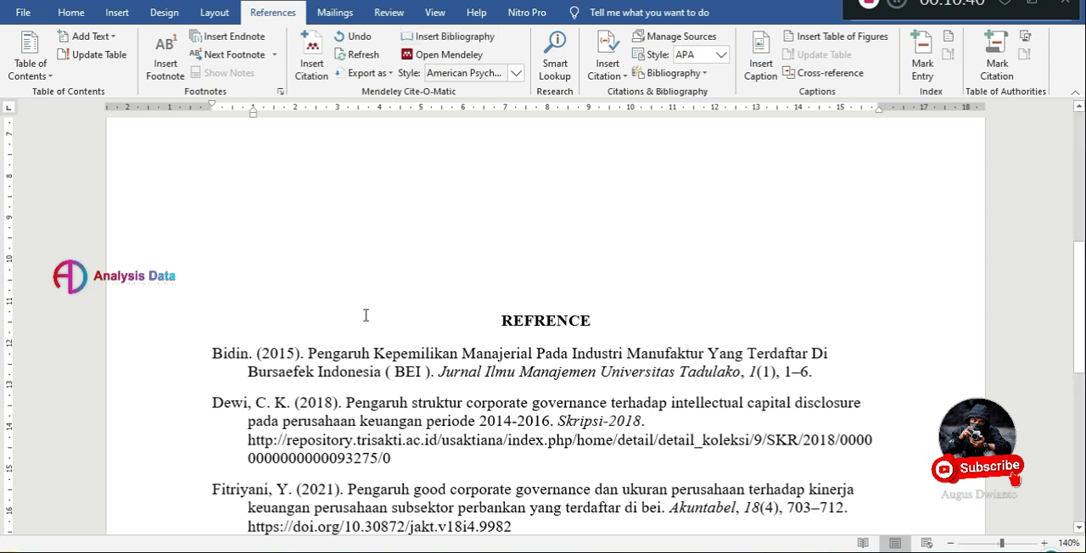
# Justify all the bibliography entries under the "REFRENCE" heading.
pyautogui.scroll(-3, 365, 314)
pyautogui.click(410, 400)
pyautogui.moveTo(410, 407); pyautogui.dragTo(404, 204)
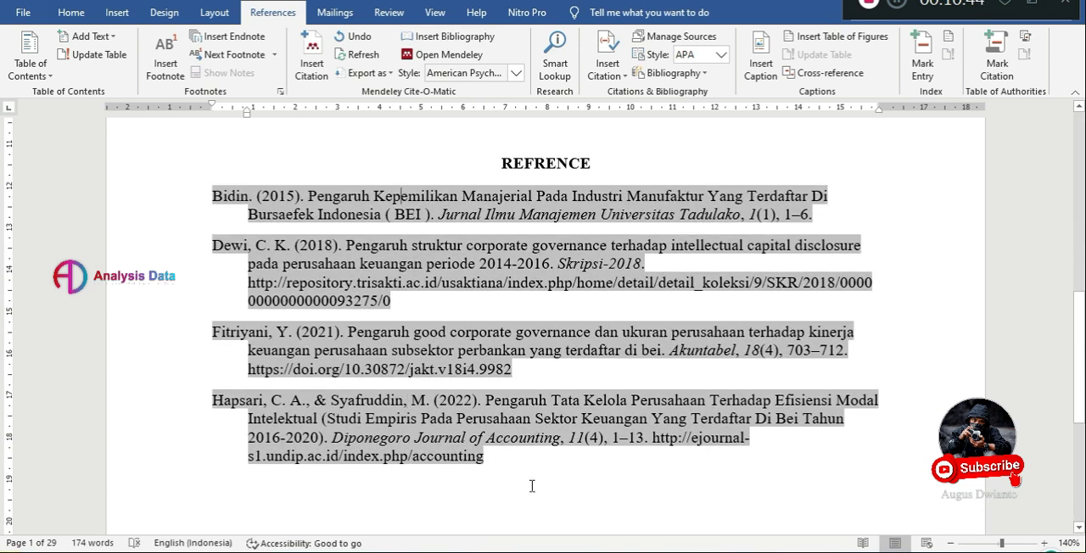
pyautogui.moveTo(526, 458); pyautogui.dragTo(214, 195)
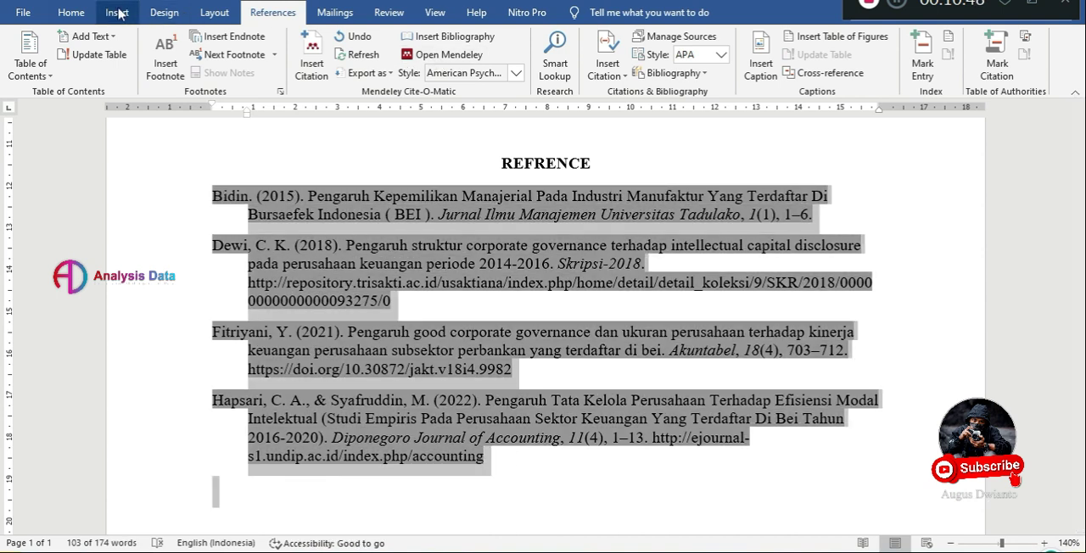
pyautogui.click(70, 12)
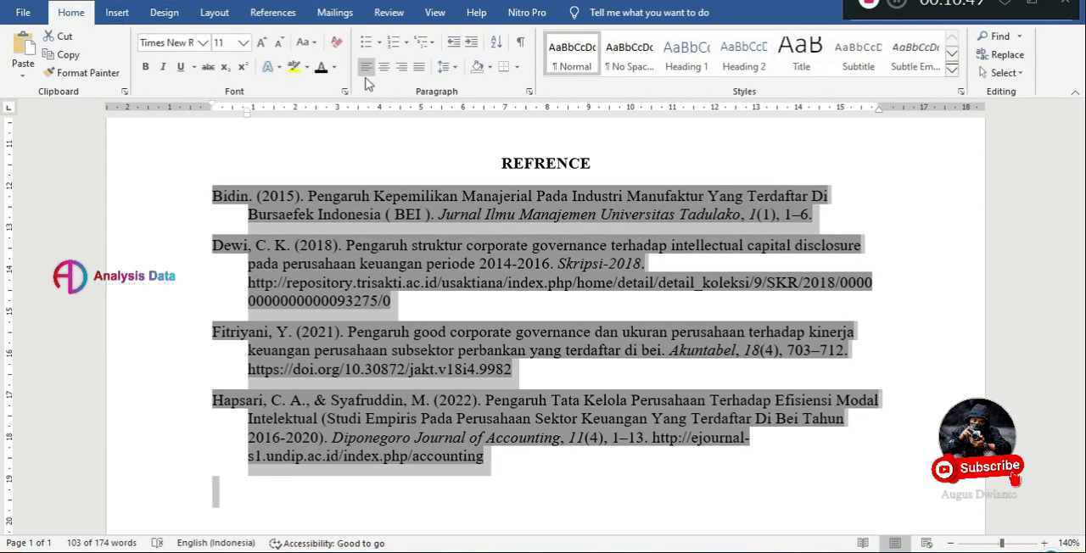
pyautogui.click(418, 67)
pyautogui.click(479, 485)
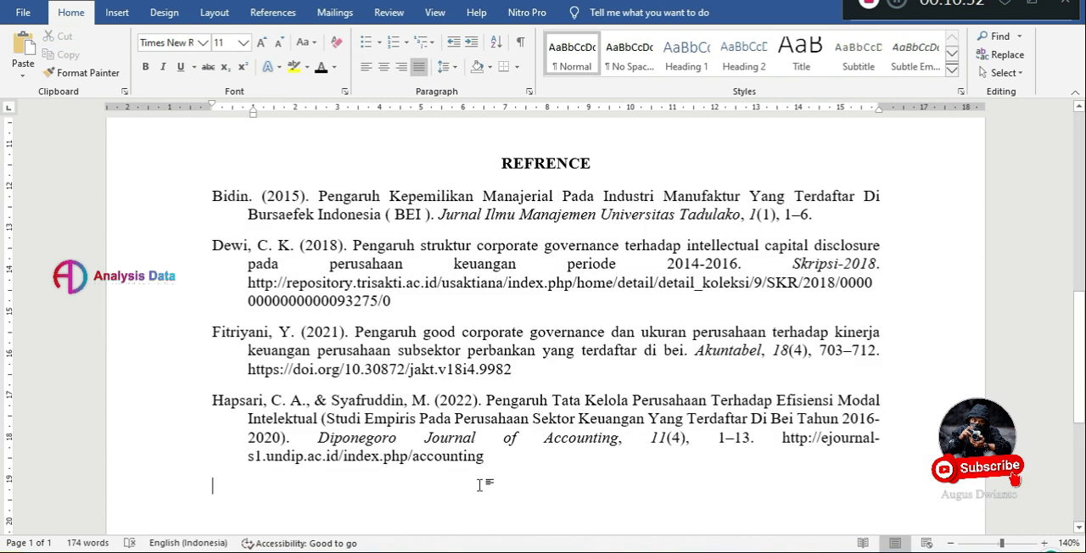
# Compare the body text's citations with the reference list and examine the quoted sentence beginning "Produk maupun jasa".
pyautogui.scroll(3, 479, 485)
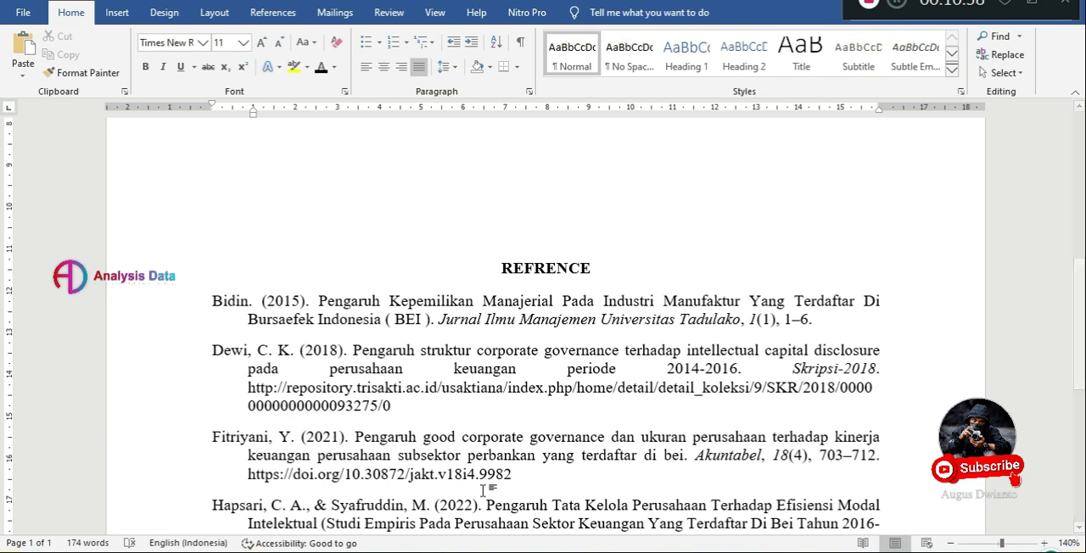
pyautogui.scroll(8, 482, 490)
pyautogui.scroll(3, 482, 489)
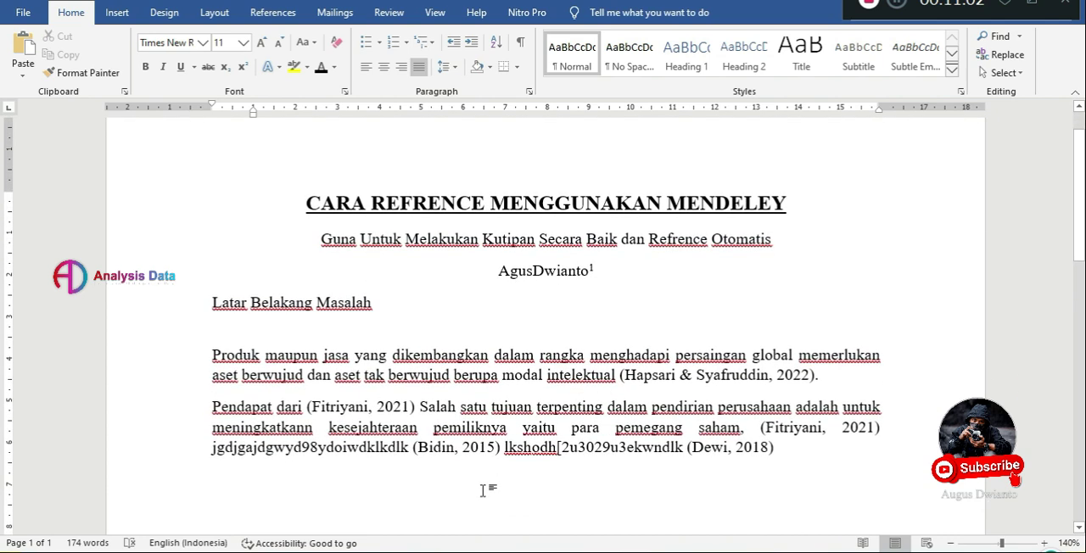
pyautogui.scroll(-15, 482, 490)
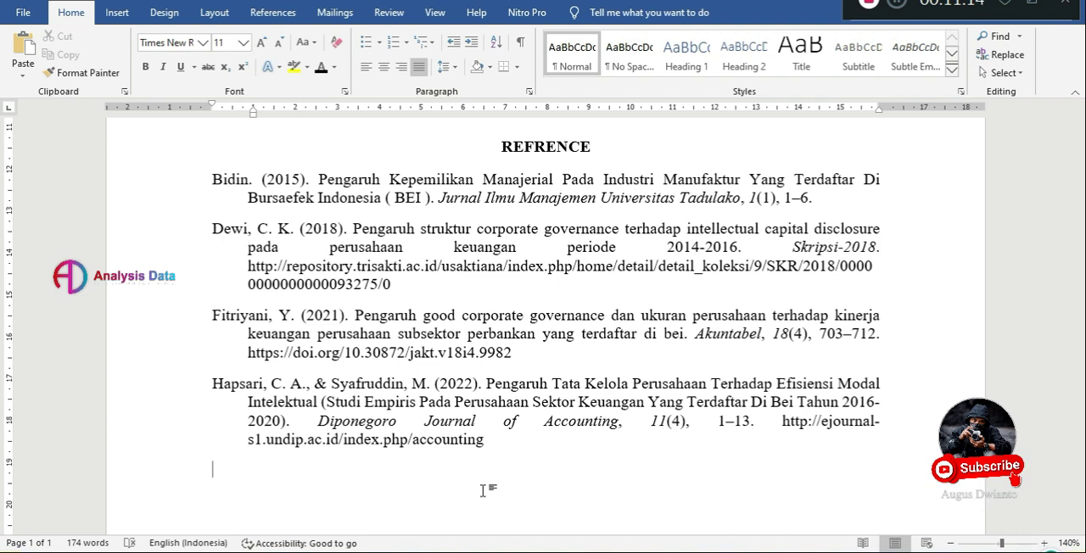
pyautogui.scroll(10, 483, 490)
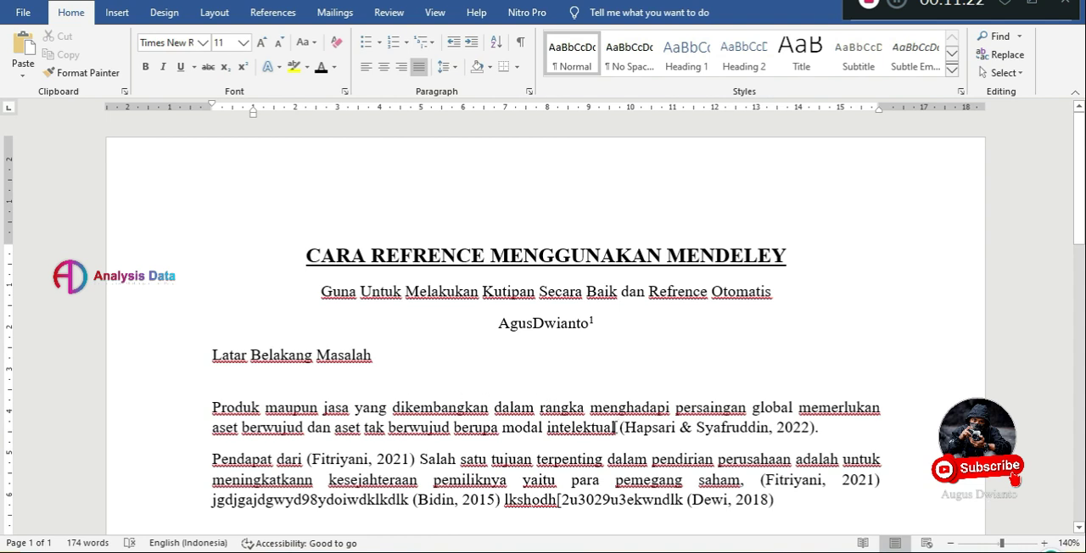
pyautogui.moveTo(616, 426); pyautogui.dragTo(204, 407)
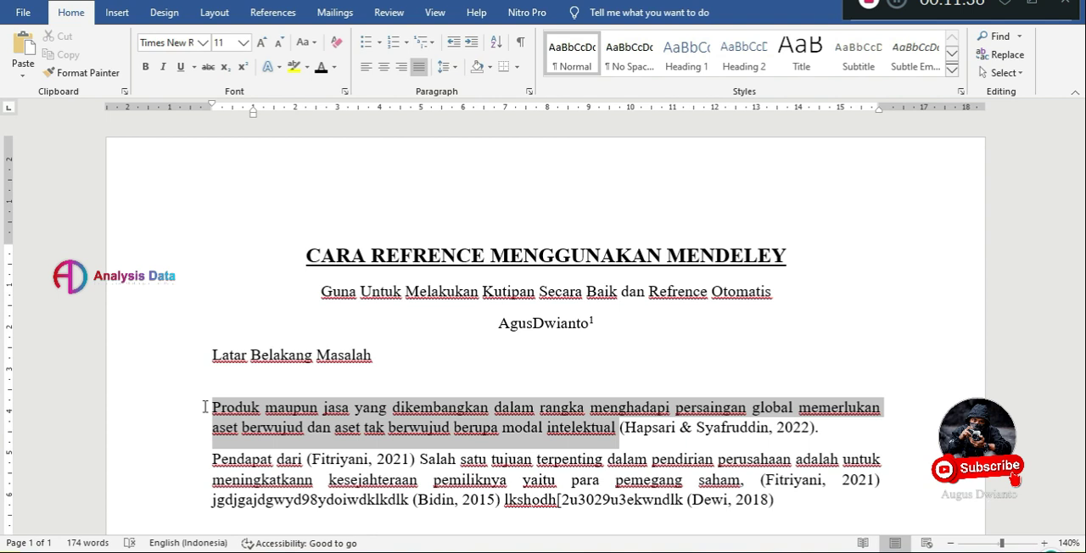
pyautogui.click(532, 427)
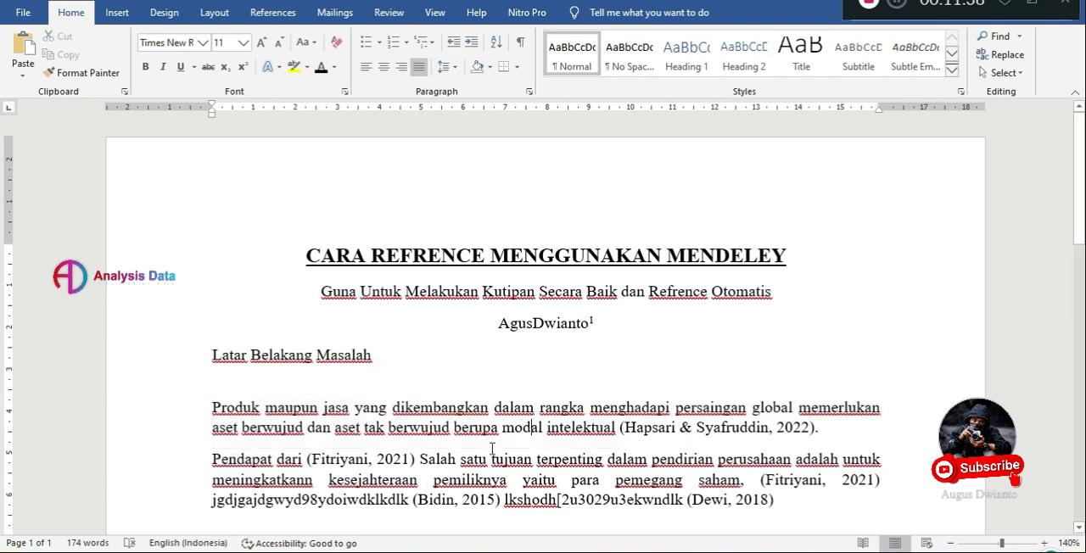
# Insert "*+" after "tak" in the first body paragraph and color the characters white.
pyautogui.scroll(-3, 458, 449)
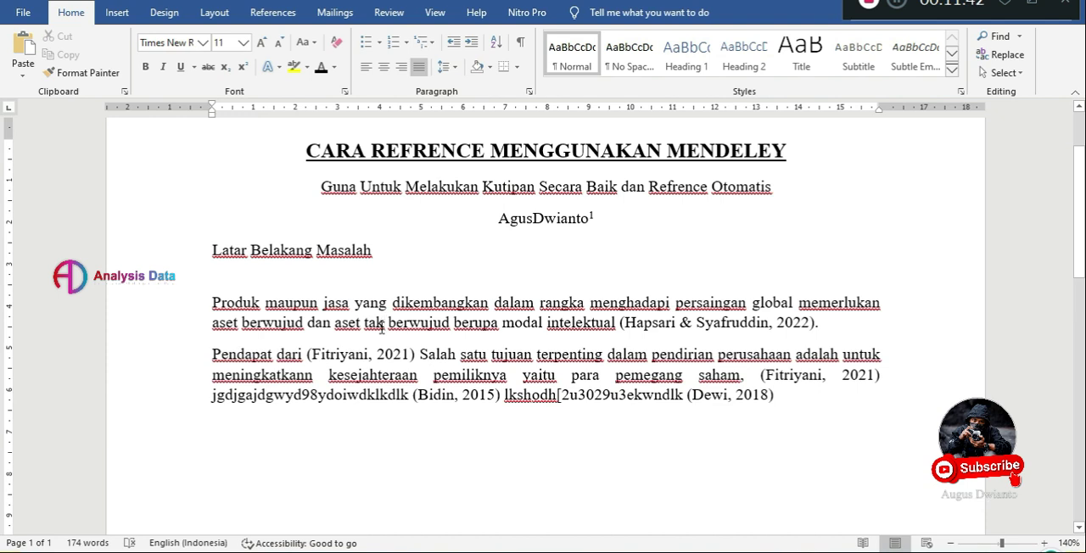
pyautogui.click(381, 329)
pyautogui.write('*')
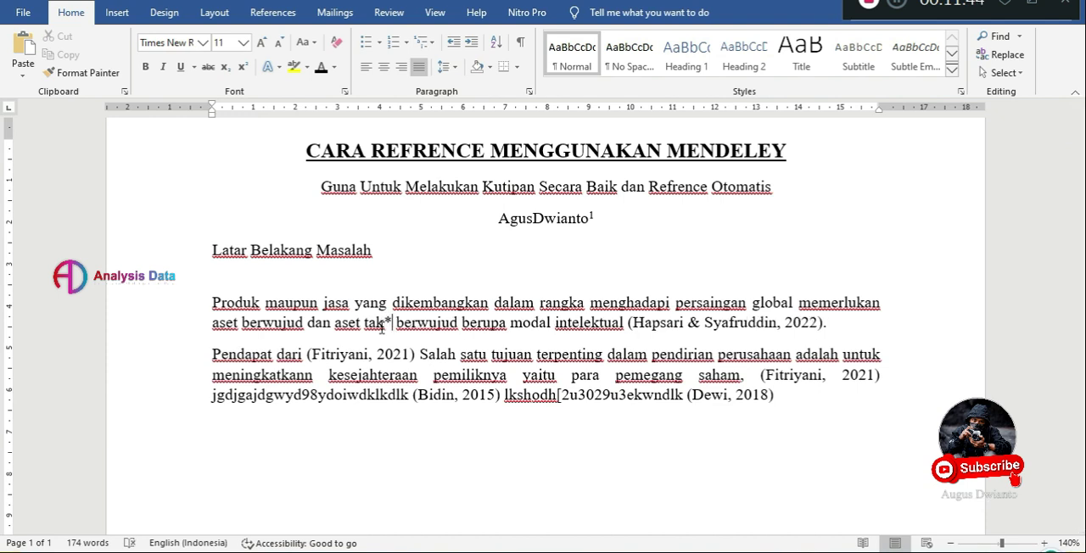
pyautogui.write('+')
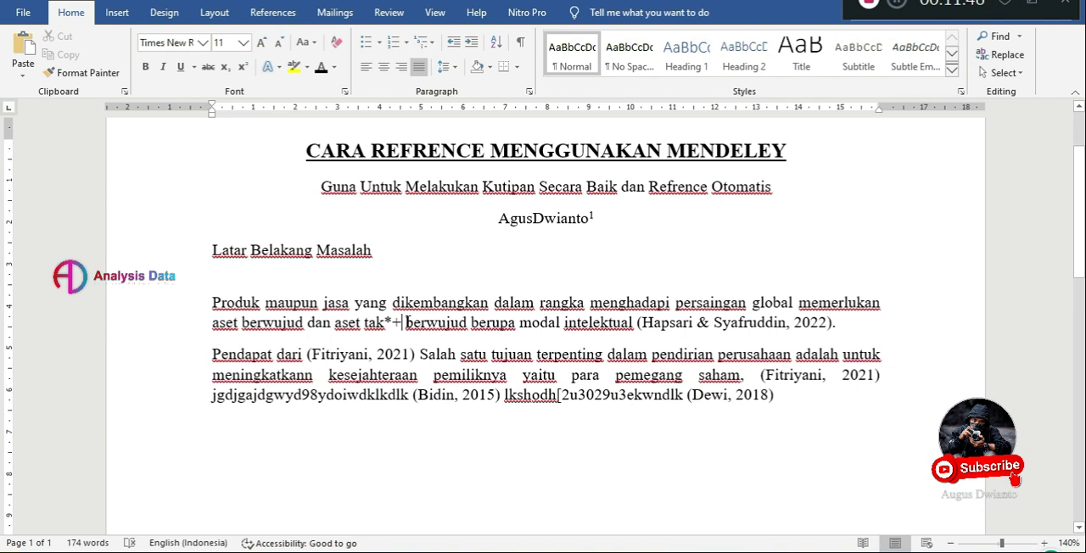
pyautogui.doubleClick(381, 323)
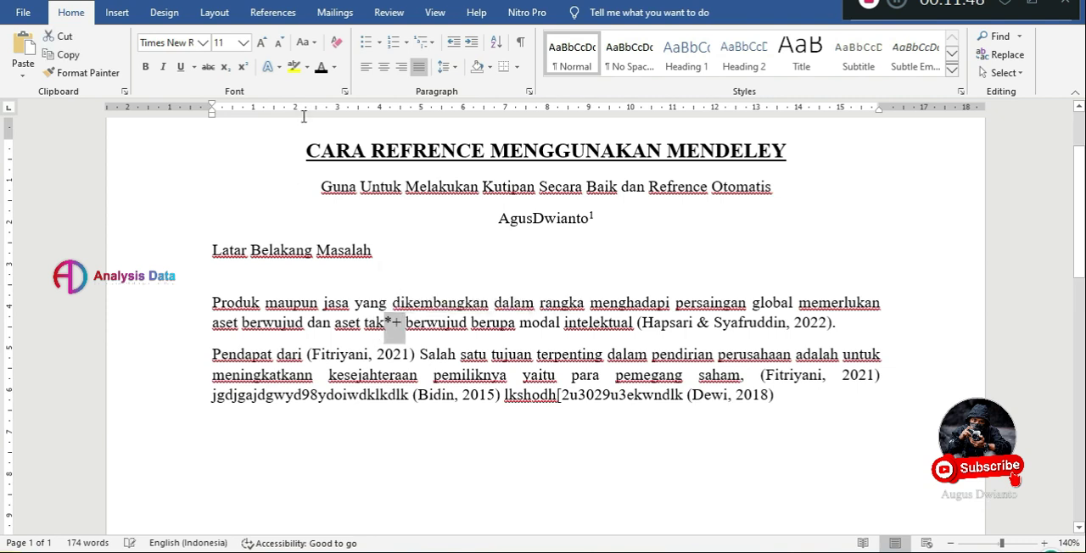
pyautogui.click(333, 67)
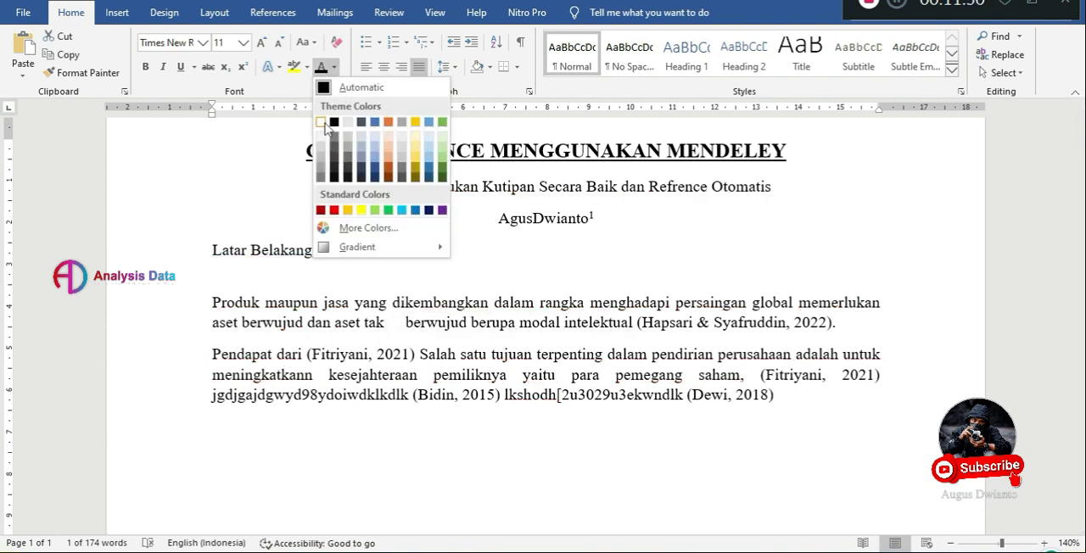
pyautogui.click(323, 123)
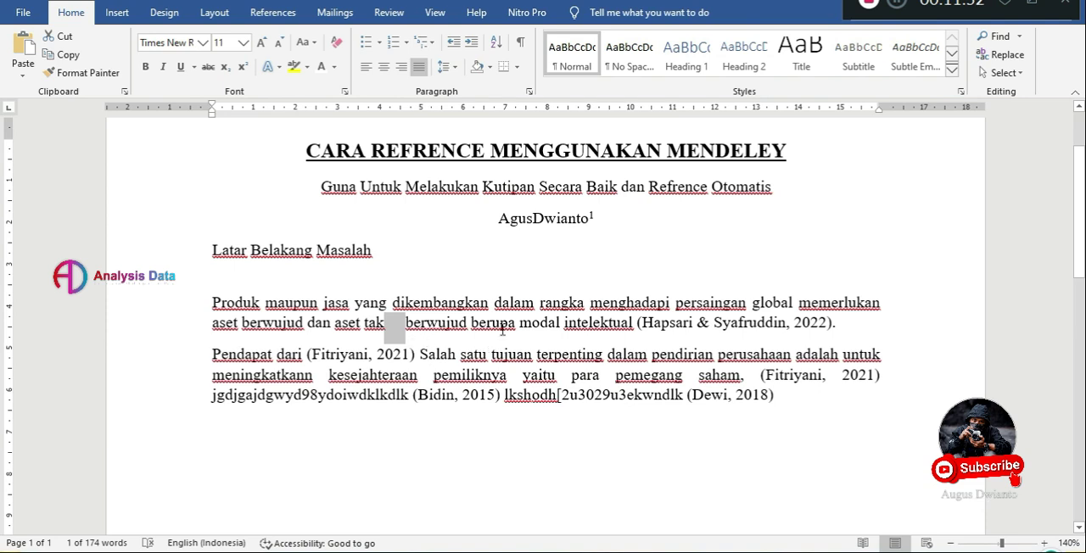
# Delete the white "*+" characters after "tak" in the first body paragraph.
pyautogui.click(517, 324)
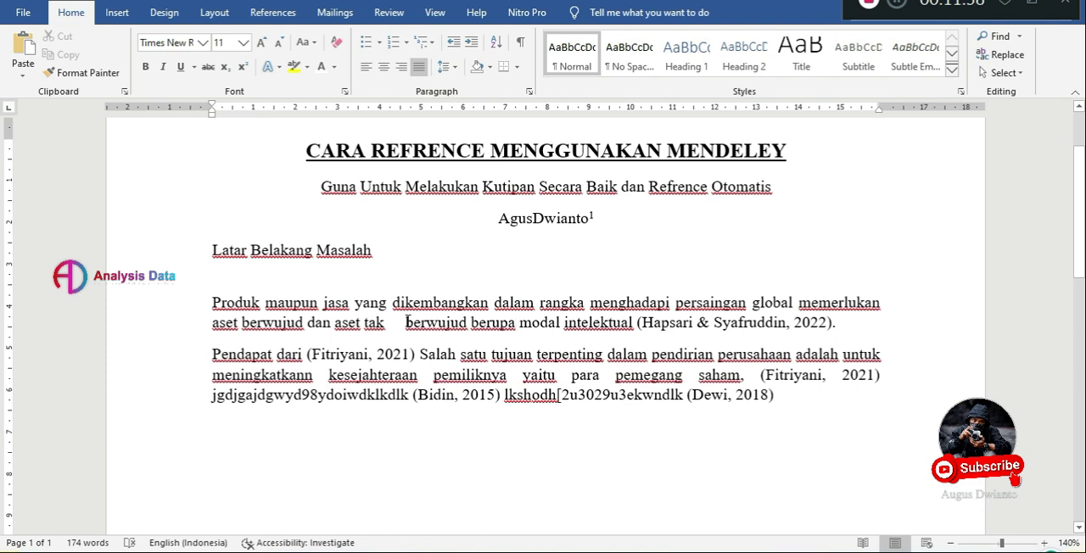
pyautogui.moveTo(407, 322); pyautogui.dragTo(386, 322)
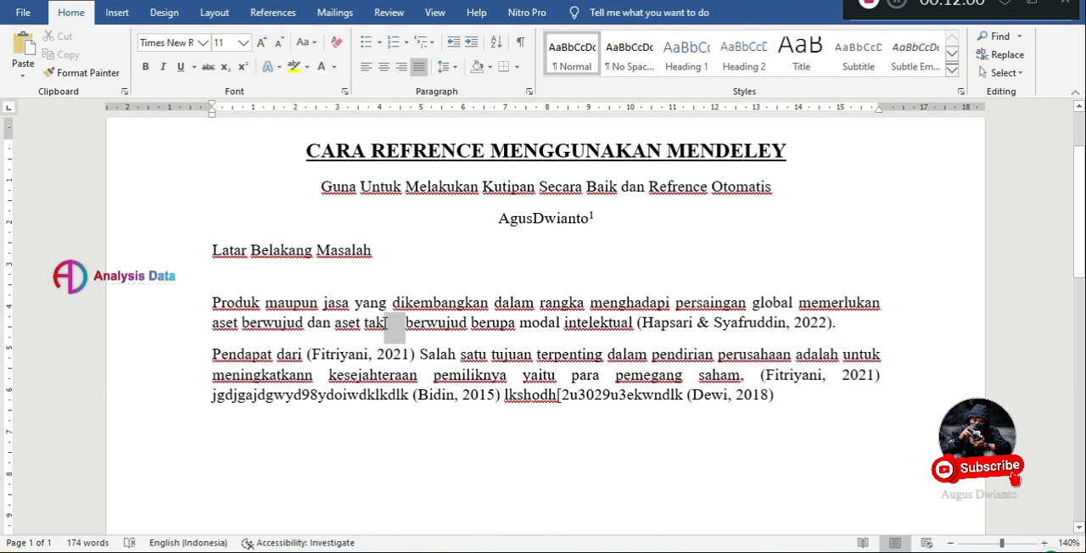
pyautogui.press('BackSpace')
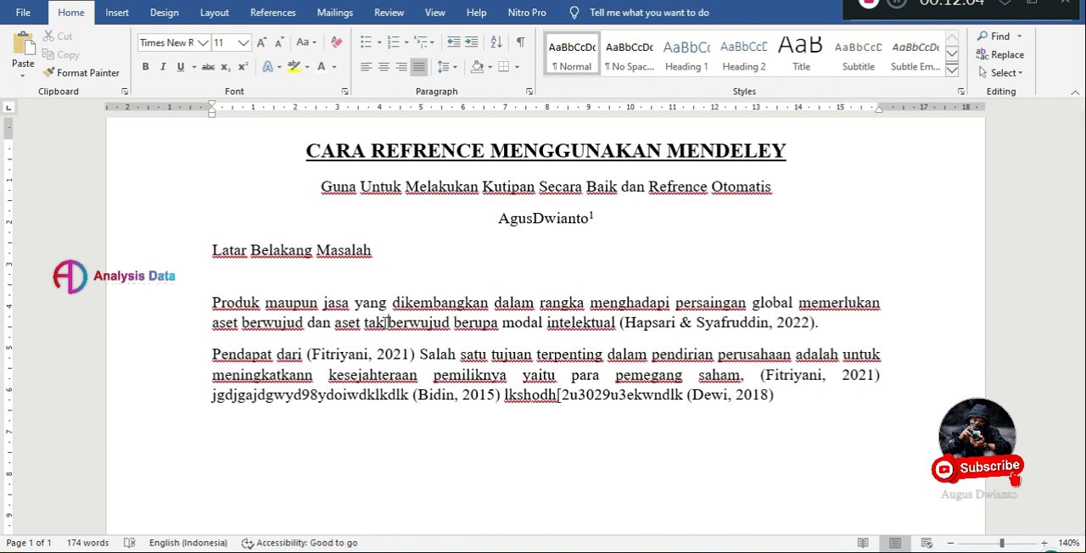
# Review the finished document, checking both body paragraphs and their citations against the bibliography entries.
pyautogui.click(794, 399)
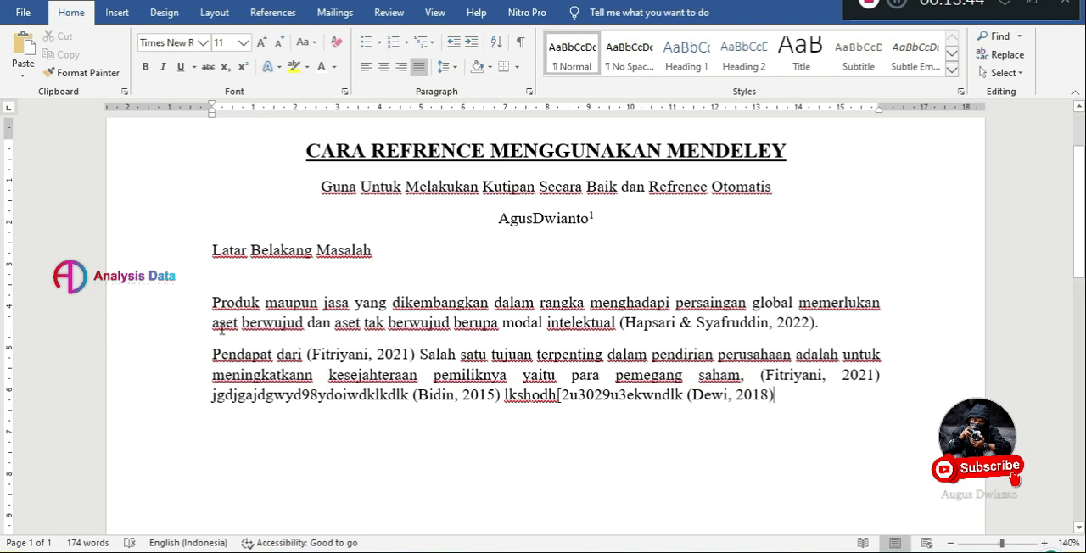
pyautogui.scroll(-6, 631, 404)
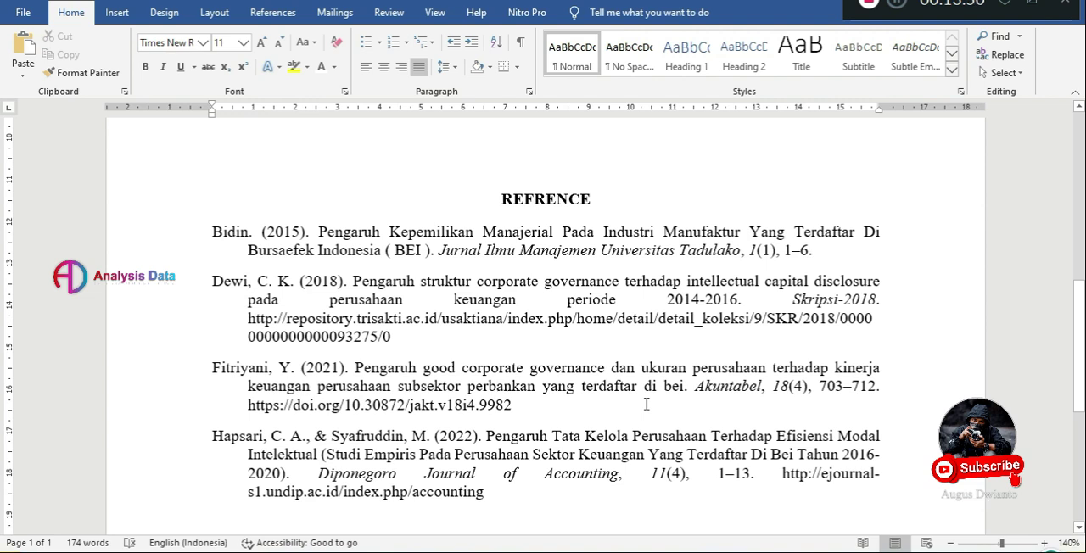
pyautogui.scroll(3, 646, 404)
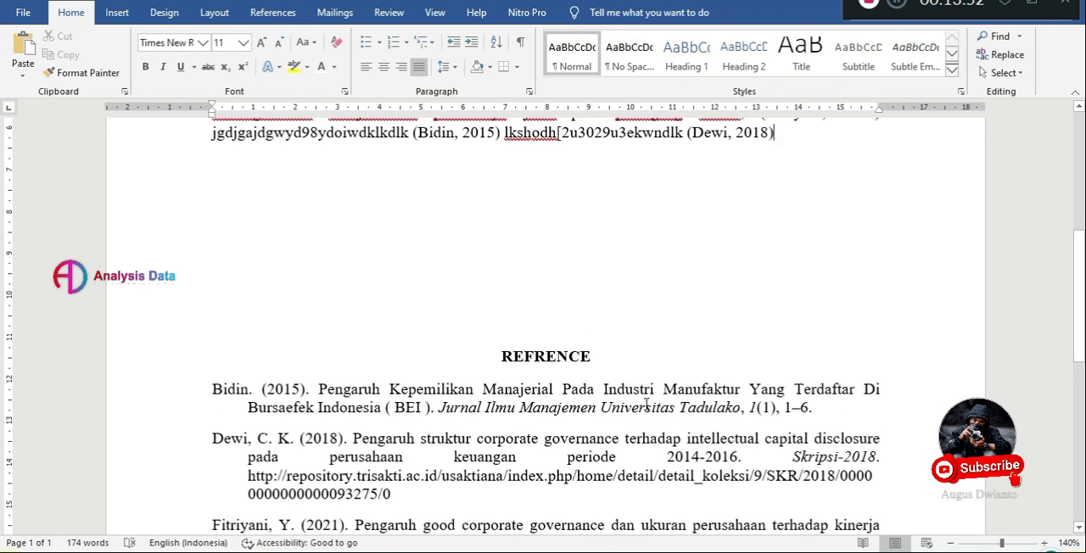
pyautogui.scroll(5, 646, 404)
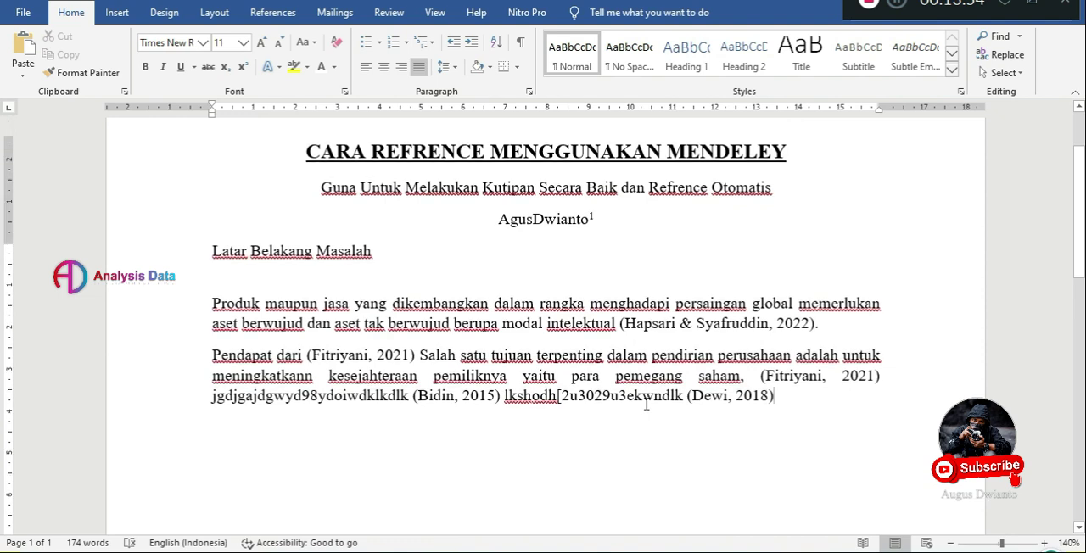
pyautogui.scroll(2, 647, 405)
pyautogui.scroll(-7, 647, 405)
pyautogui.scroll(-3, 647, 404)
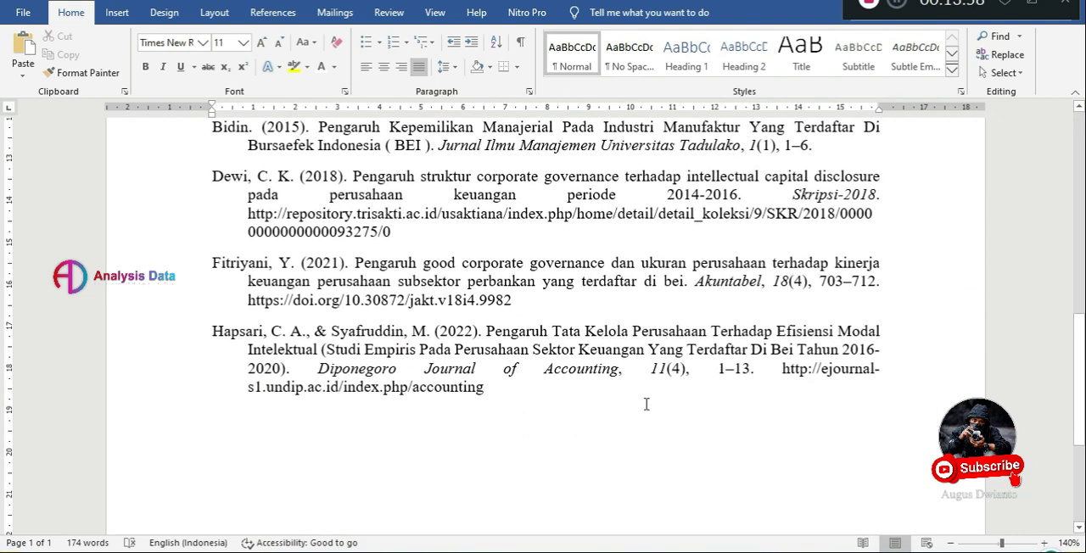
pyautogui.scroll(4, 647, 405)
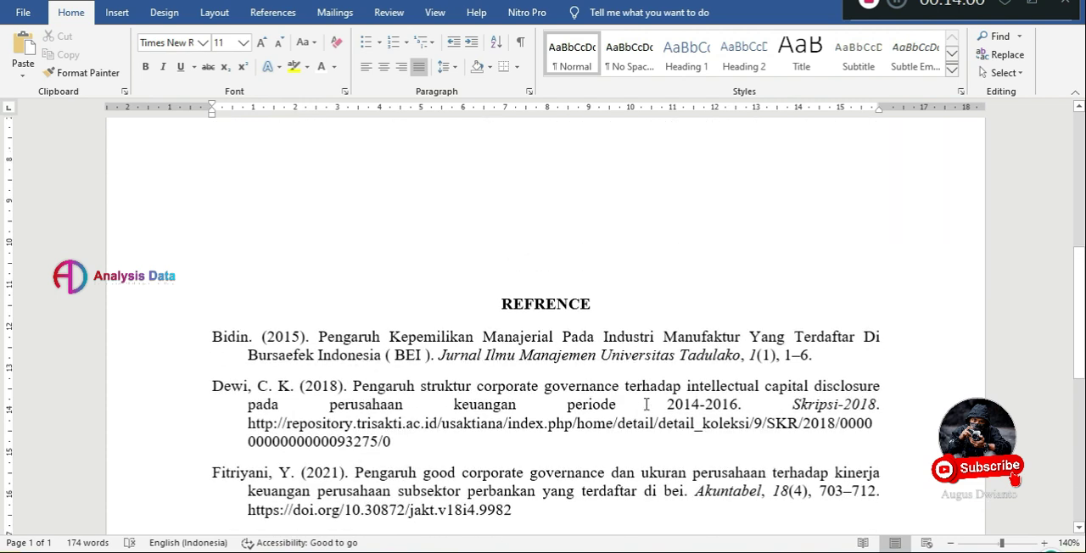
pyautogui.scroll(6, 646, 404)
pyautogui.scroll(1, 647, 405)
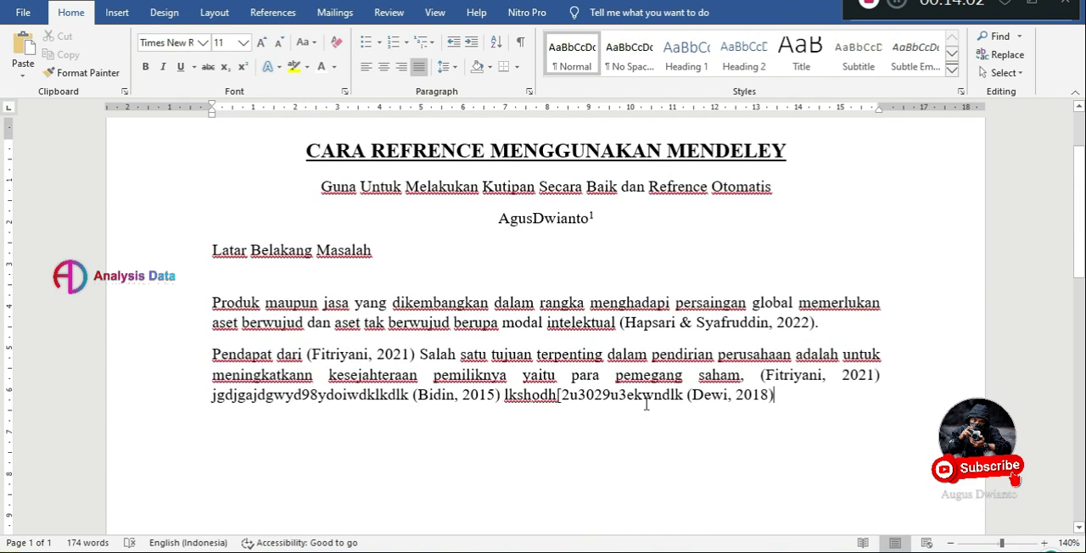